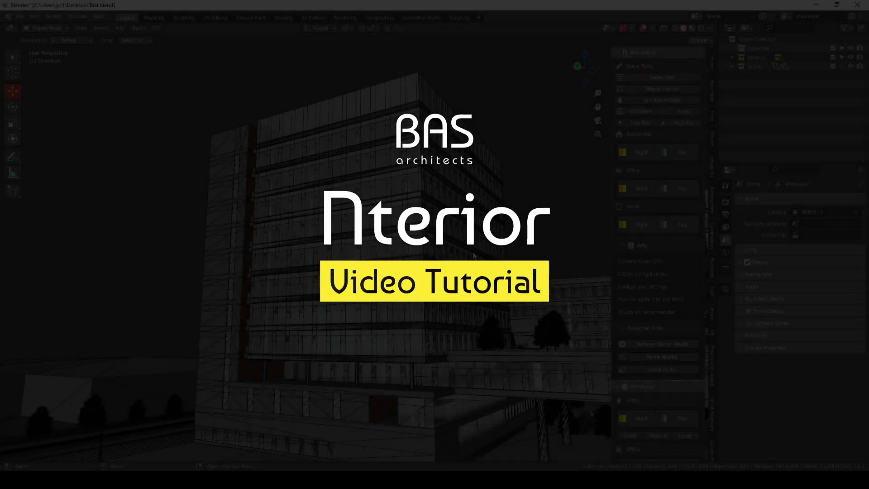
Examine the building complex from several angles and compare its solid and rendered night views
middle_click_drag(400, 291, 333, 289)
scroll(458, 289, "down", 2)
middle_click_drag(267, 248, 273, 222, "shift")
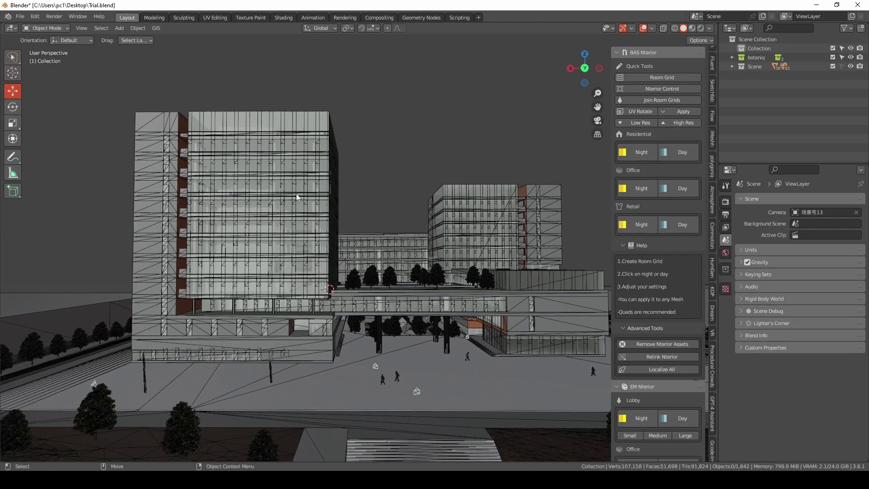
middle_click_drag(412, 245, 413, 267)
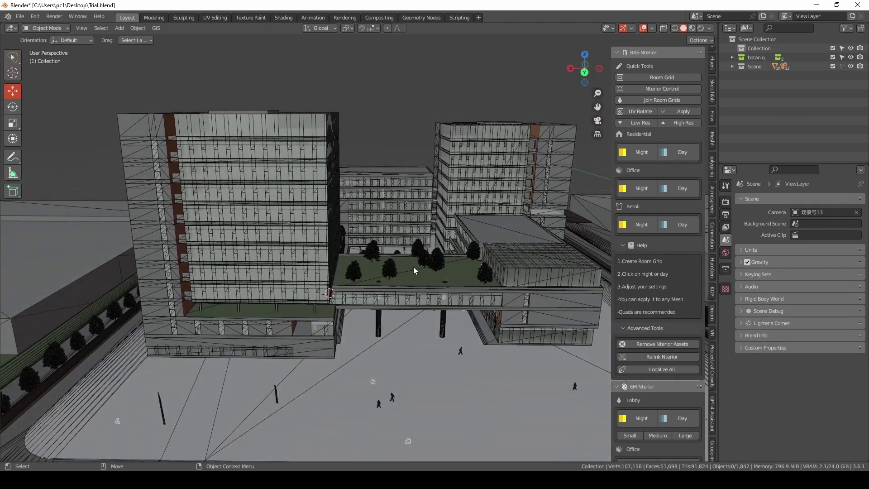
left_click(701, 28)
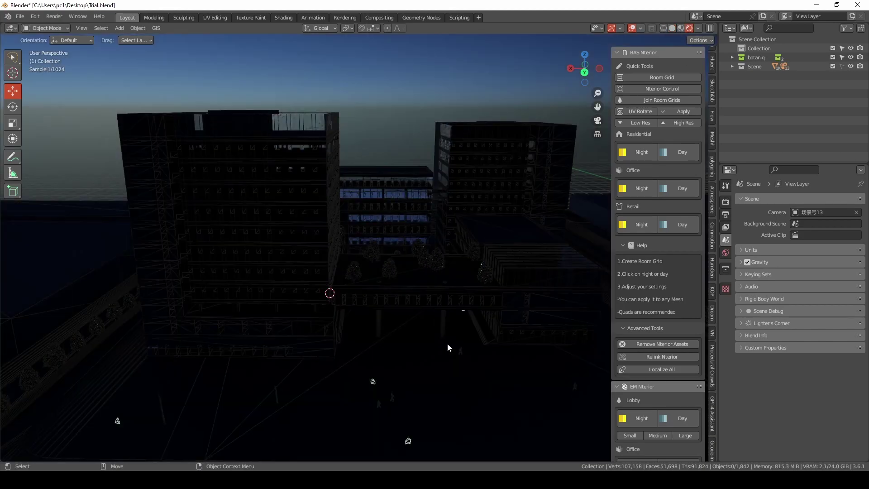
mouse_move(447, 343)
middle_mouse_down()
mouse_move(407, 265)
mouse_move(367, 258)
mouse_move(467, 279)
mouse_move(337, 188)
mouse_move(403, 278)
mouse_move(496, 277)
mouse_move(321, 273)
mouse_move(376, 266)
middle_mouse_up()
left_click(672, 29)
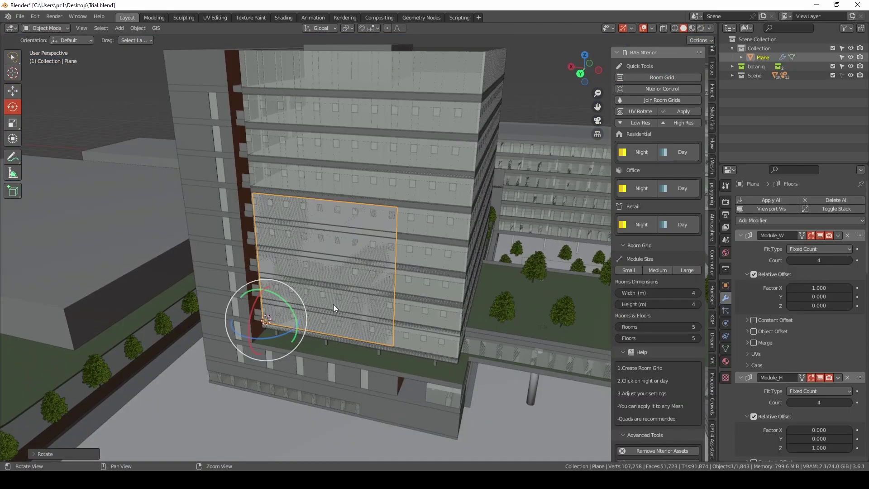
Move the room grid slightly to align it with the lower corner of the main tower's front facade
middle_click_drag(333, 304, 304, 319)
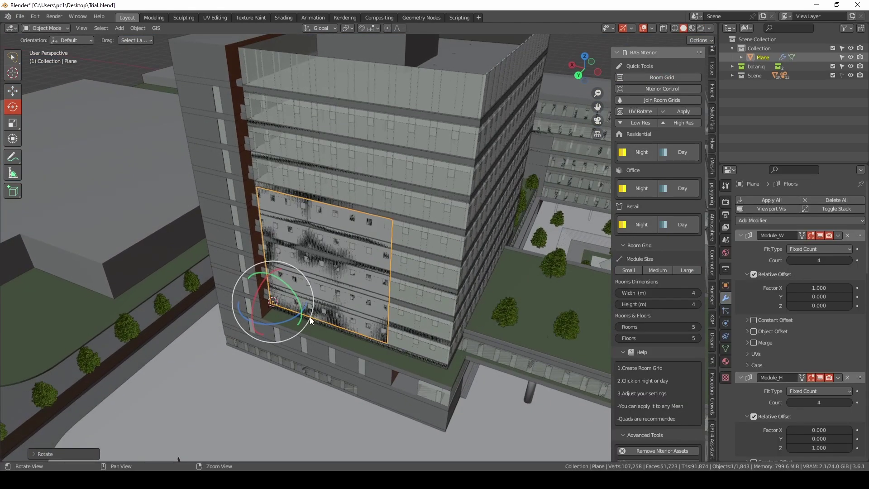
key("shift+space")
key("g")
left_click_drag(251, 319, 254, 319)
key("shift+z")
scroll(362, 279, "up", 3)
middle_click_drag(381, 270, 426, 271)
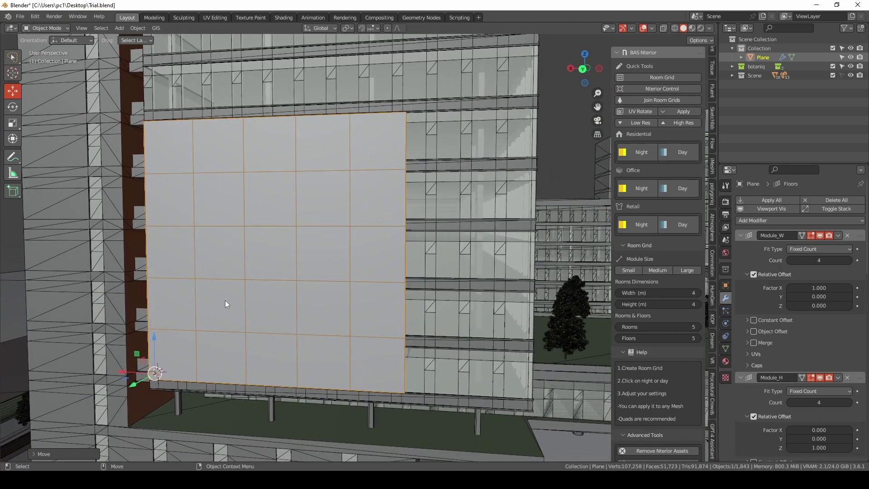
Scale the room grid up slightly so its rows approach the facade's storey heights
key("r")
key("s")
left_click_drag(174, 367, 179, 368)
middle_click_drag(355, 307, 392, 295)
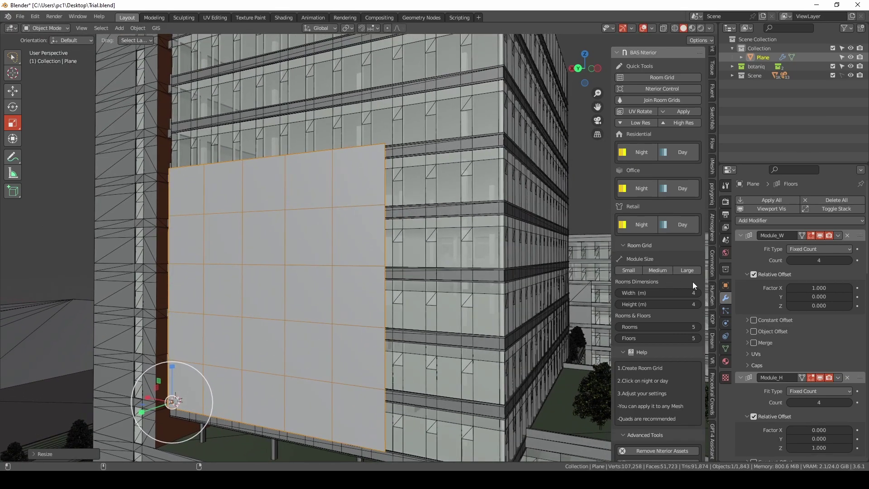
Set the room grid to 8 floors so it extends up the tower's front facade
left_click(697, 338)
left_click(697, 338)
left_click(698, 338)
scroll(411, 240, "down", 3)
middle_click_drag(411, 240, 403, 285, "shift")
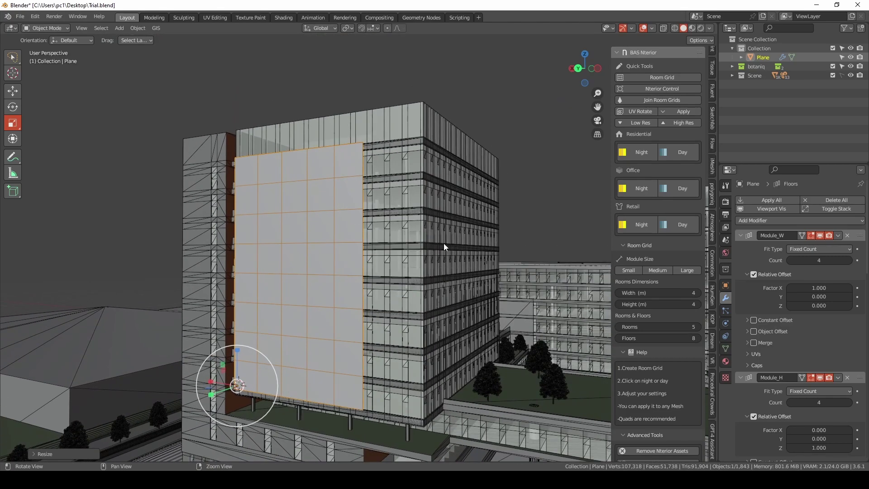
Scale the eight-floor room grid down slightly to match the facade's floor lines
middle_click_drag(443, 243, 435, 248)
scroll(296, 346, "up", 4)
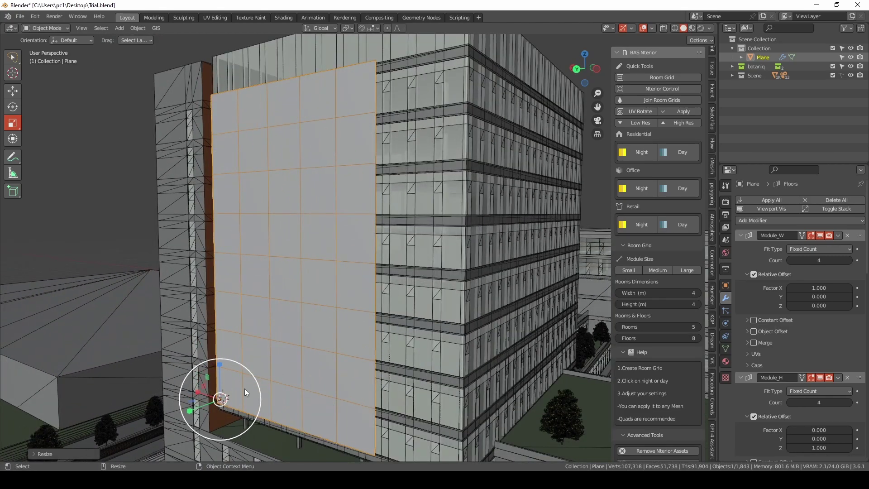
key("s")
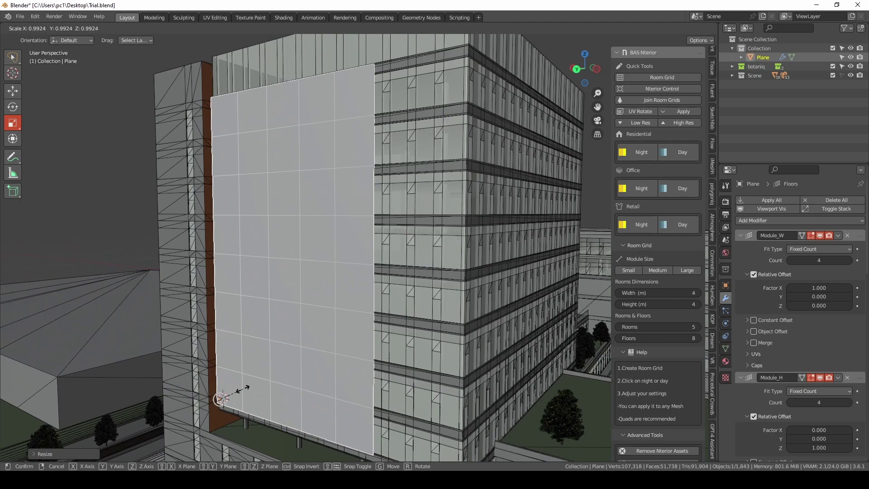
left_click(242, 388)
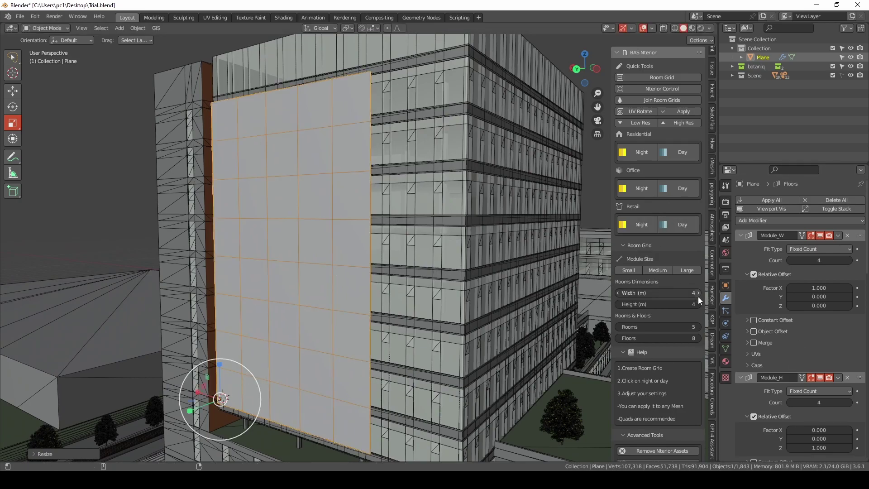
Set the room grid to 7 rooms so it spans the width of the front facade
left_click(700, 329)
left_click(701, 329)
left_click(701, 330)
left_click(617, 326)
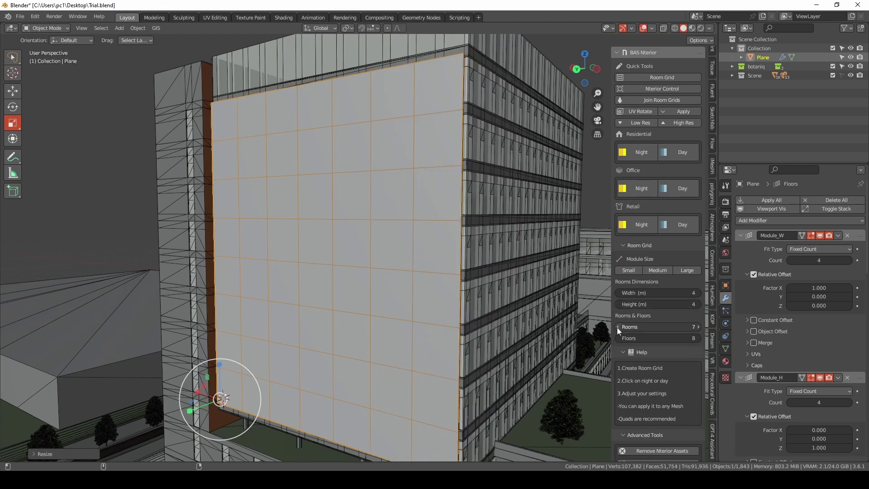
Apply the Office Night interiors to the room grid and move it back behind the facade glass
middle_click_drag(339, 210, 559, 214)
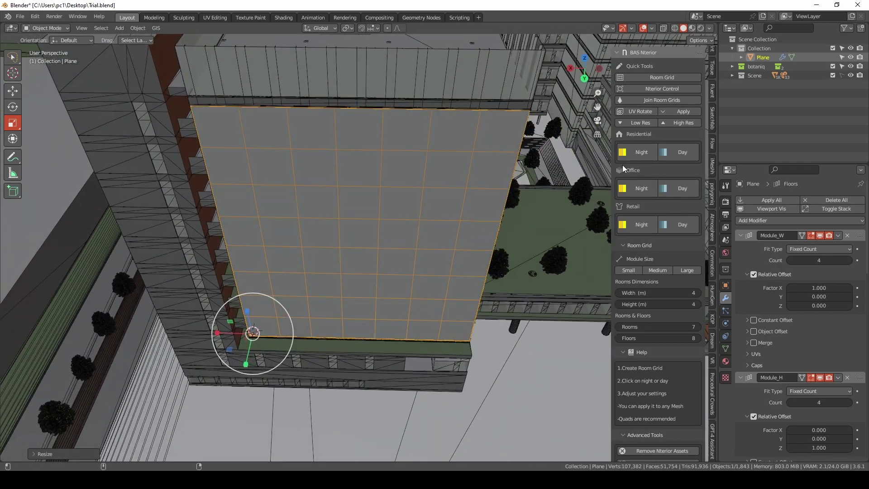
left_click(641, 188)
left_click(392, 283)
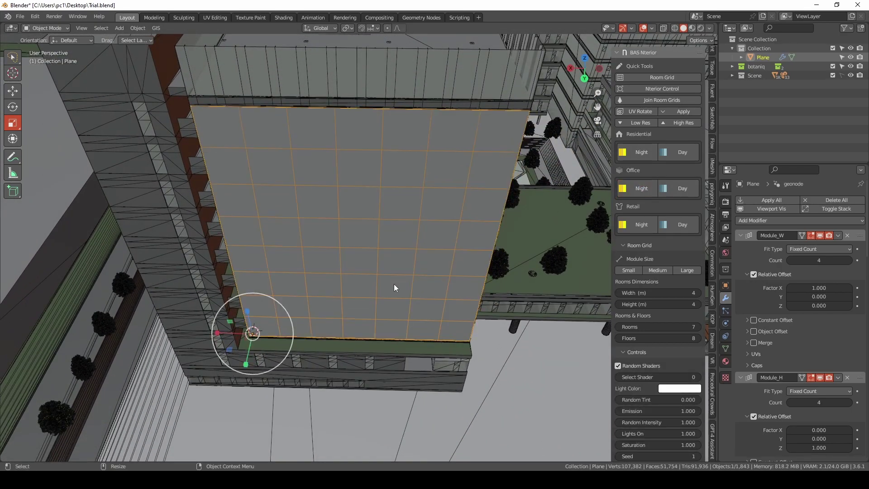
key("shift+space")
key("g")
left_click_drag(253, 357, 251, 349)
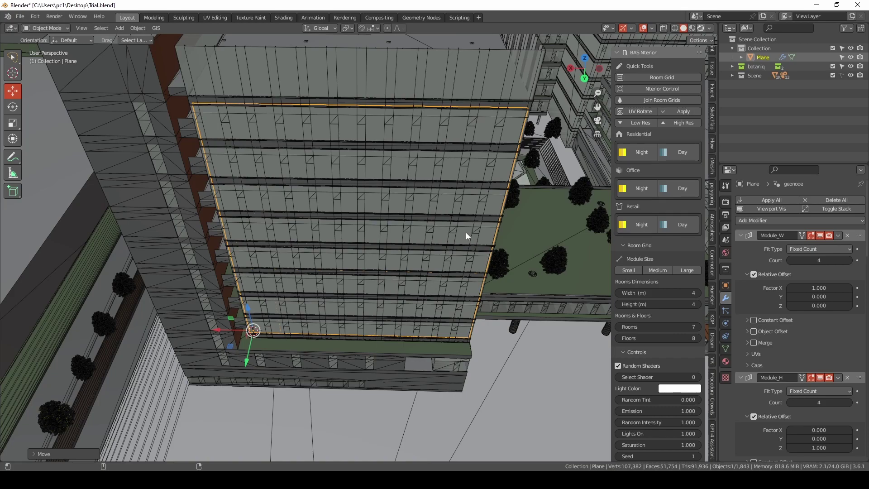
Preview the interiors in rendered shading and set their light color to a pale blue
key("z")
key("8")
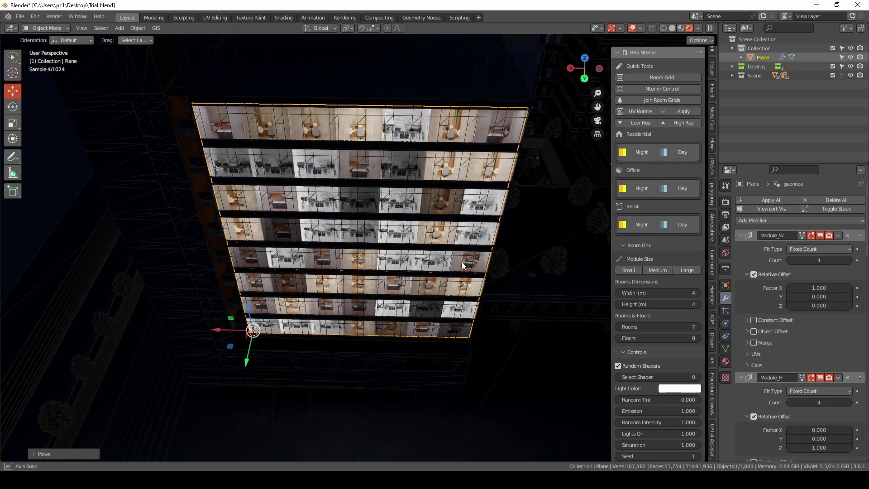
middle_click_drag(462, 261, 436, 221)
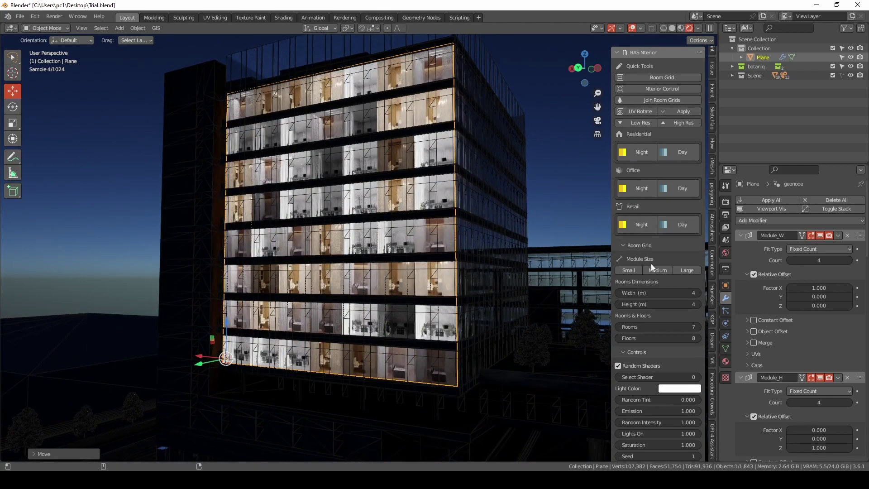
left_click(688, 389)
left_click(702, 268)
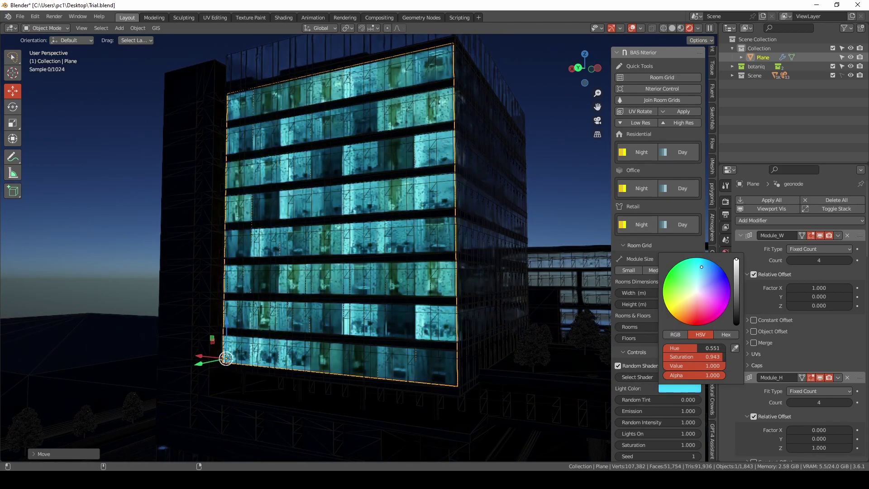
left_click(712, 271)
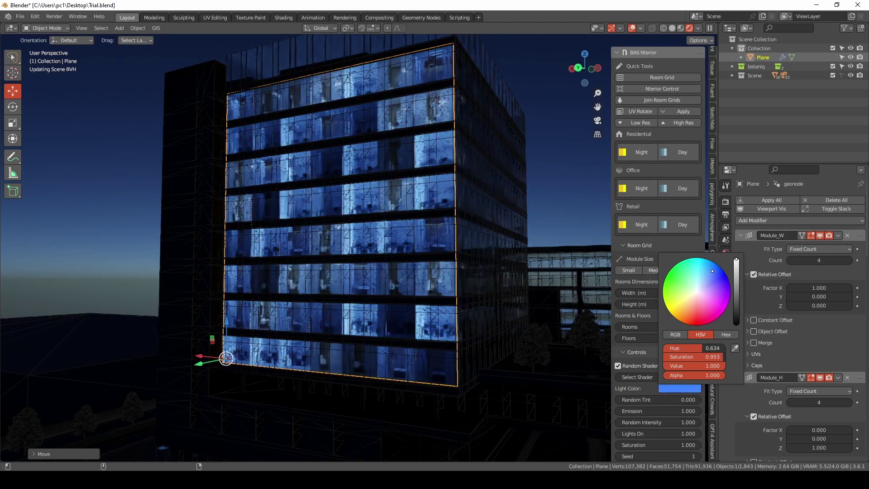
left_click(707, 278)
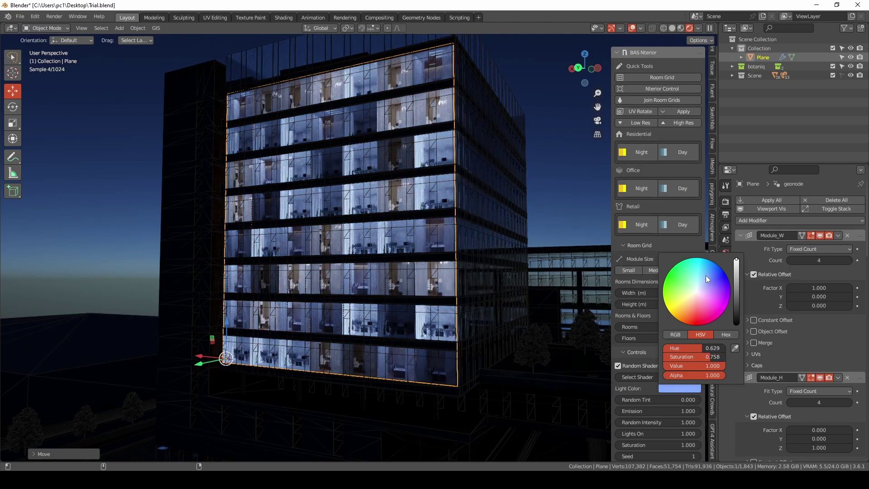
left_click(704, 280)
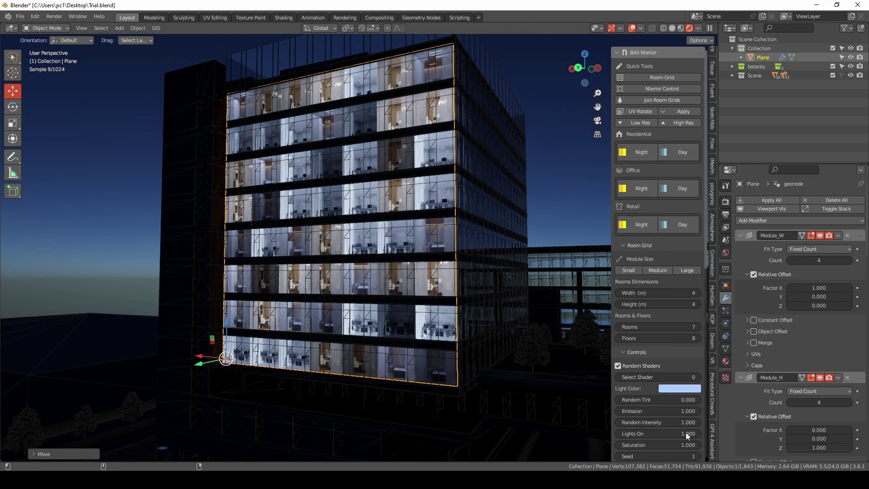
Try out the Random Tint control and set Lights On to 0.550 for the front facade's interiors
mouse_move(678, 400)
left_mouse_down()
mouse_move(688, 400)
mouse_move(664, 399)
left_mouse_up()
middle_click_drag(404, 251, 422, 247)
scroll(651, 348, "down", 3)
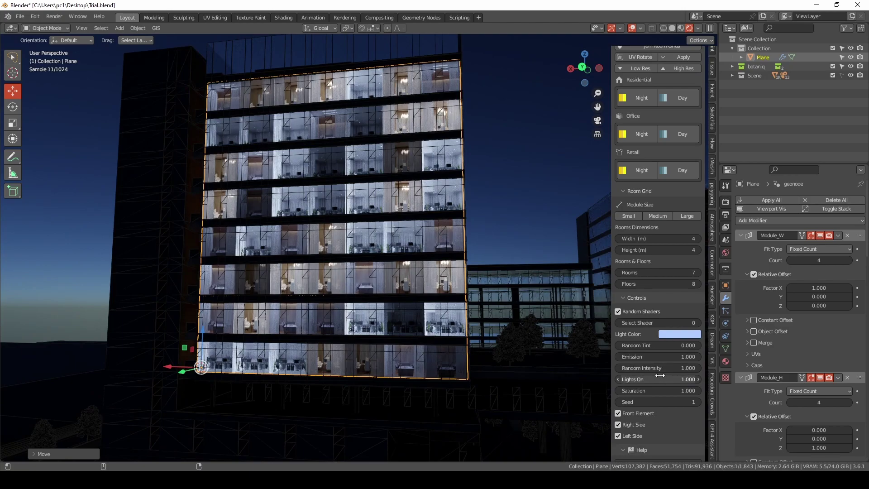
left_click_drag(661, 379, 634, 380)
middle_click_drag(395, 196, 477, 279)
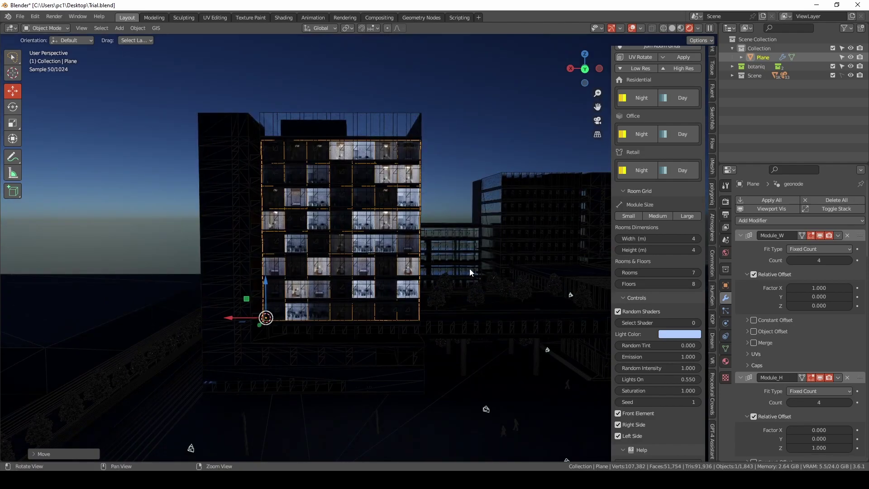
Duplicate the front room grid in place and rotate the copy a quarter turn to face the adjoining side
middle_click_drag(456, 259, 368, 260)
key("shift+d")
right_click(395, 226)
key("e")
left_click_drag(255, 326, 289, 303, "ctrl")
Move the duplicated room grid onto the tower's side facade and align it with the building corner
key("w")
left_click_drag(230, 311, 342, 322)
scroll(362, 308, "up", 3)
middle_click_drag(414, 283, 335, 326)
mouse_move(232, 343)
left_mouse_down()
mouse_move(248, 342)
mouse_move(234, 341)
left_mouse_up()
left_click(234, 342)
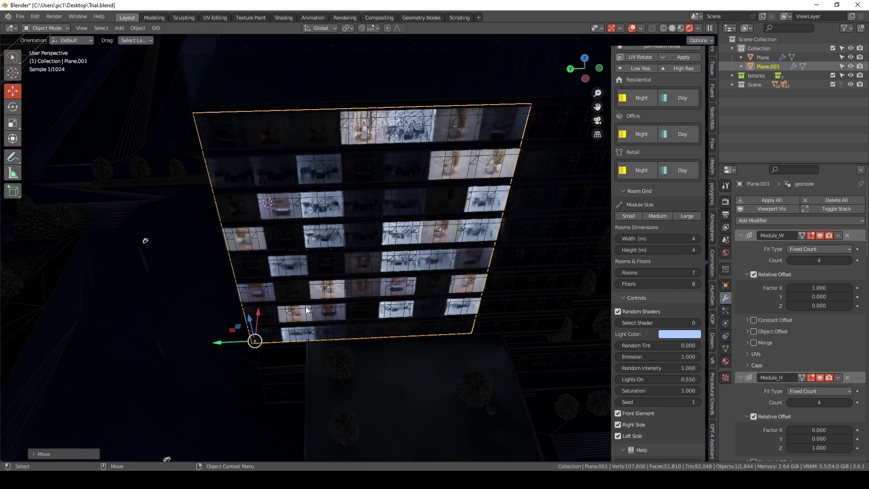
Set the duplicated grid to 9 rooms and scale it to fit the side facade
middle_click_drag(322, 303, 434, 258)
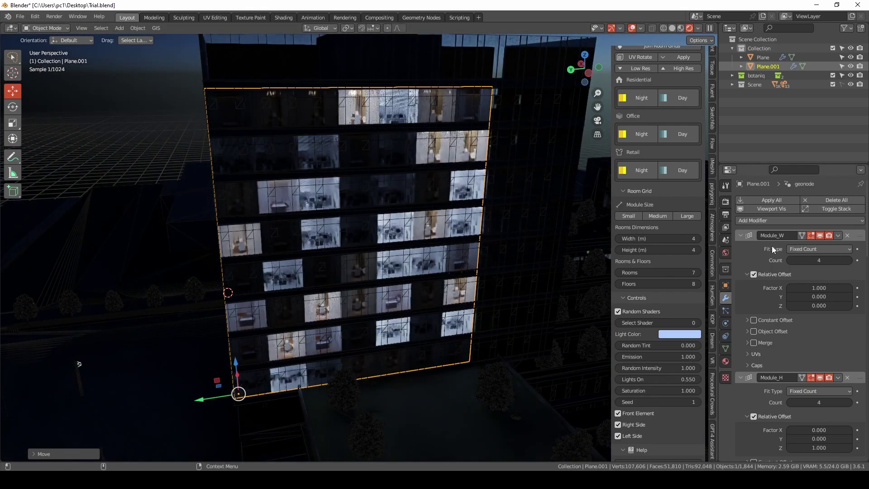
left_click(700, 273)
left_click(700, 272)
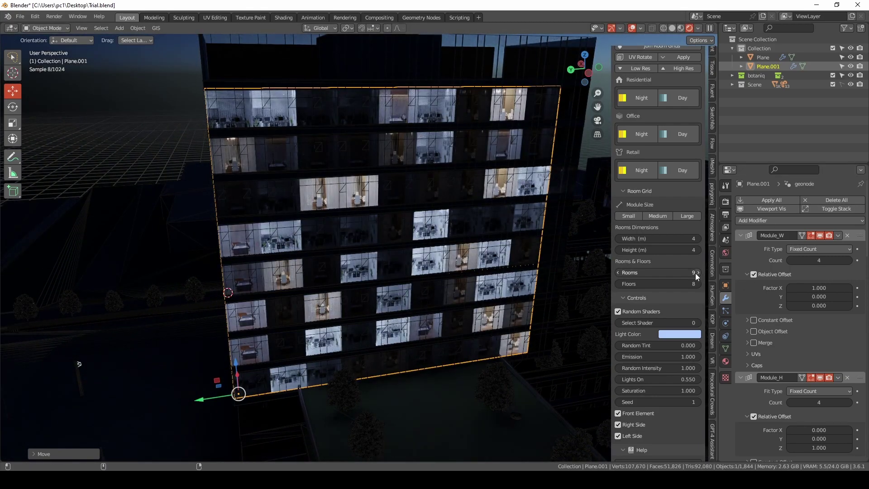
key("r")
key("s")
left_click_drag(202, 399, 200, 399)
middle_click_drag(200, 399, 430, 228)
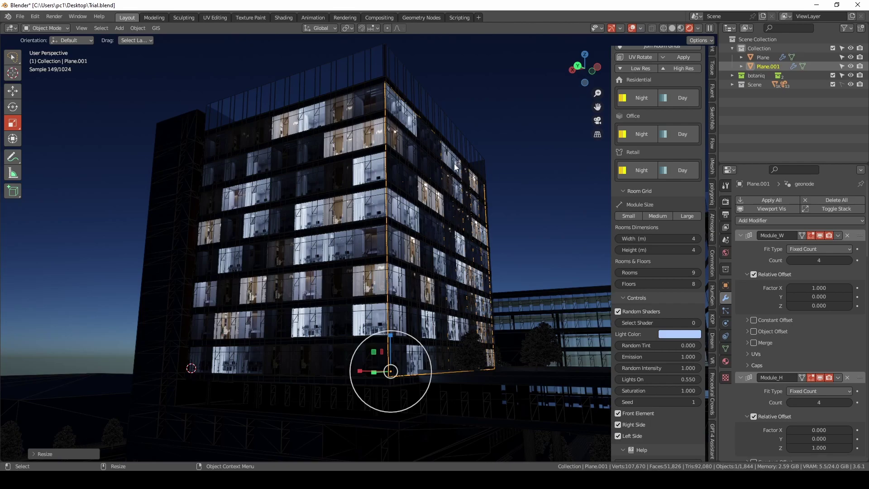
middle_click_drag(455, 193, 426, 267)
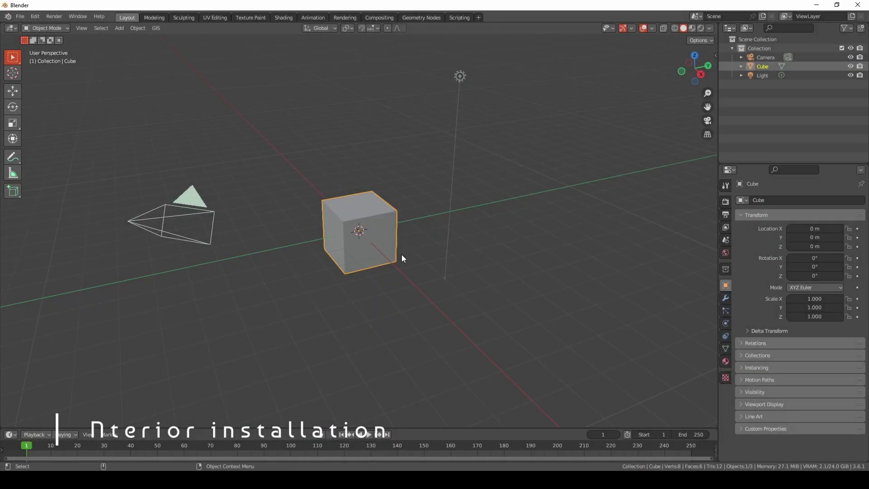
Open the add-on preferences, center their window and bring up the file browser for installing an add-on
left_click(35, 17)
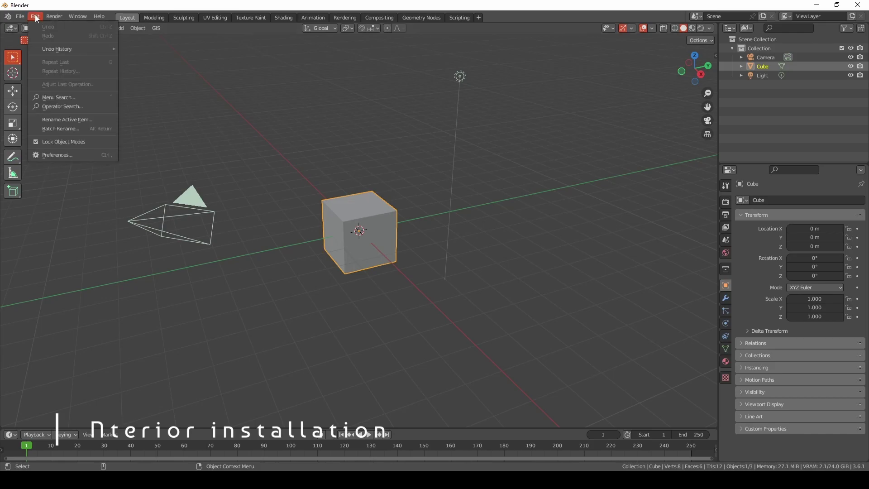
left_click(63, 155)
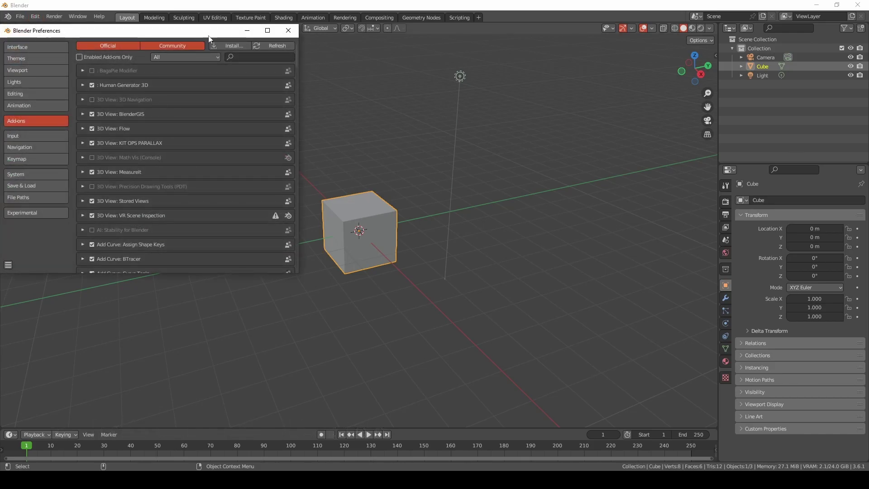
left_click_drag(204, 34, 392, 145)
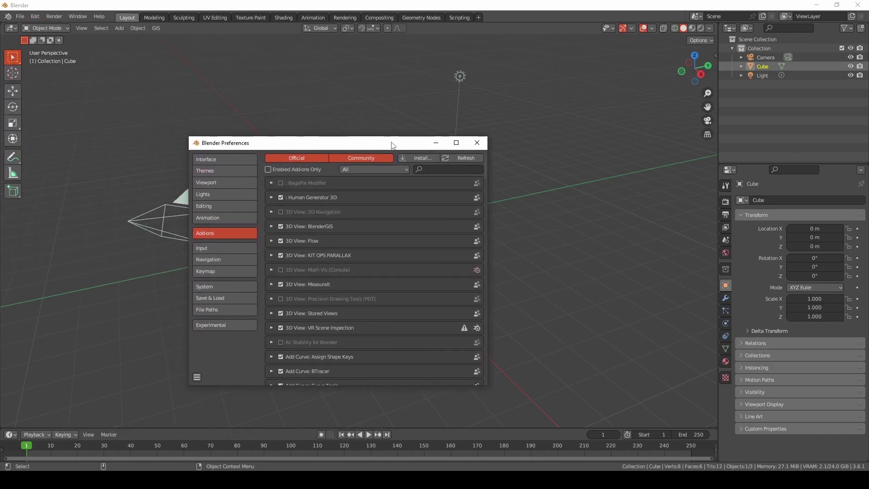
left_click(421, 159)
scroll(109, 367, "down", 2)
scroll(110, 361, "down", 2)
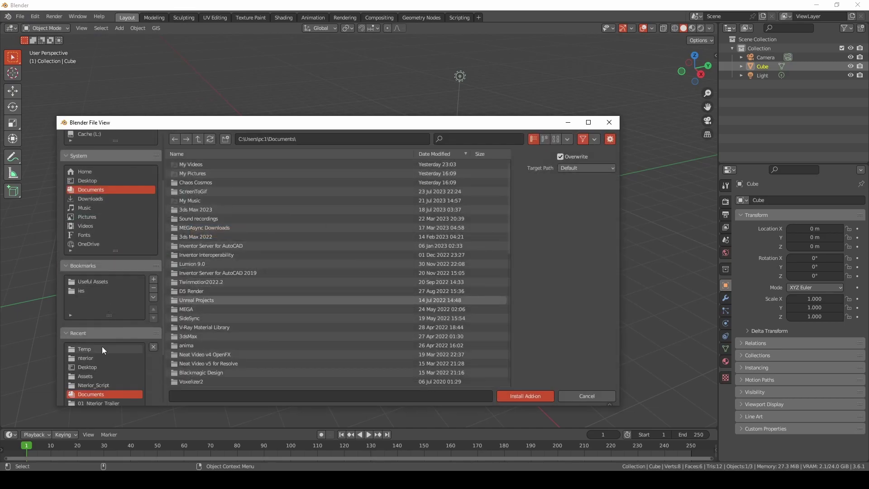
Open the recent Nterior folder, display its files as thumbnails and select EM_OSL.zip
left_click(102, 358)
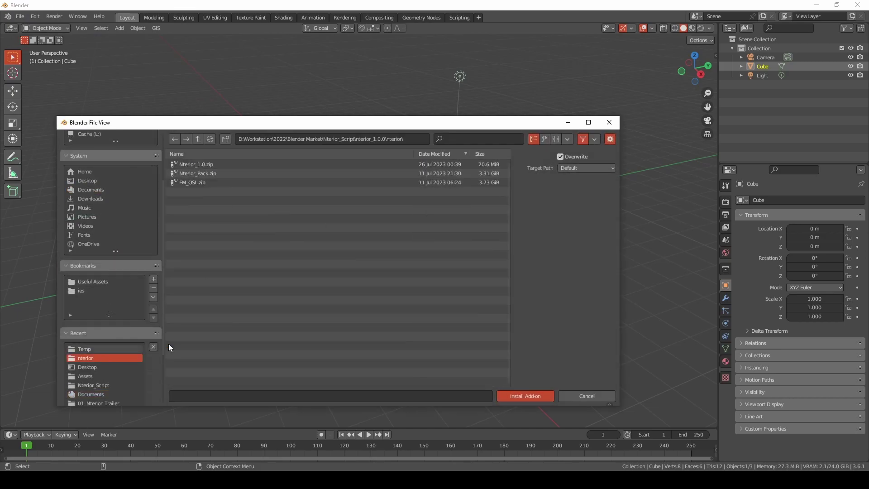
left_click(556, 139)
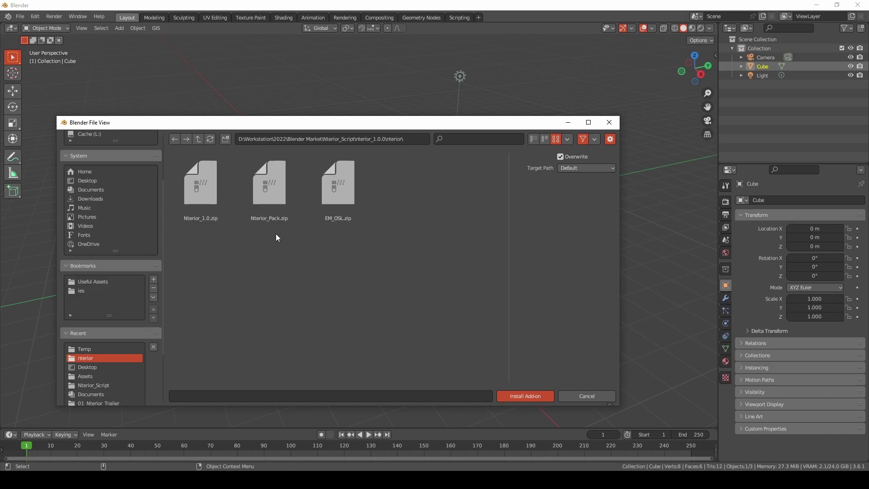
left_click(348, 201)
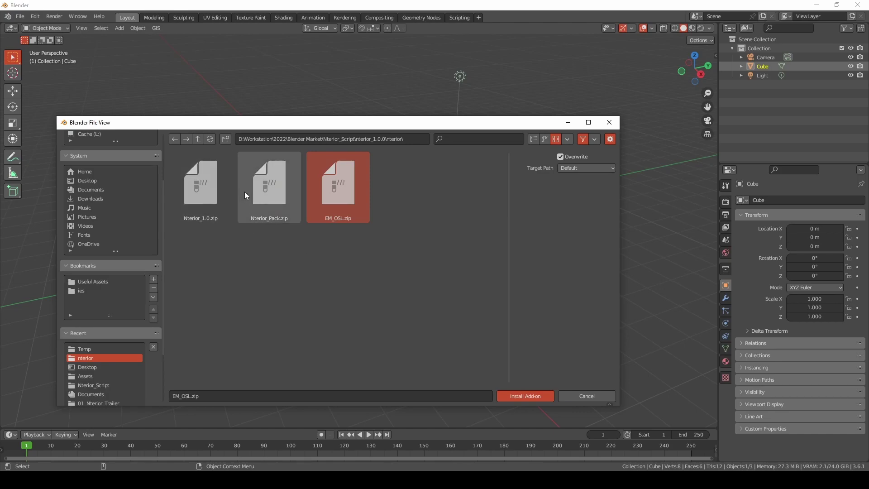
Finish installing Nterior_1.0.zip, expand the Nterior add-on's details and enable the add-on
key("Escape")
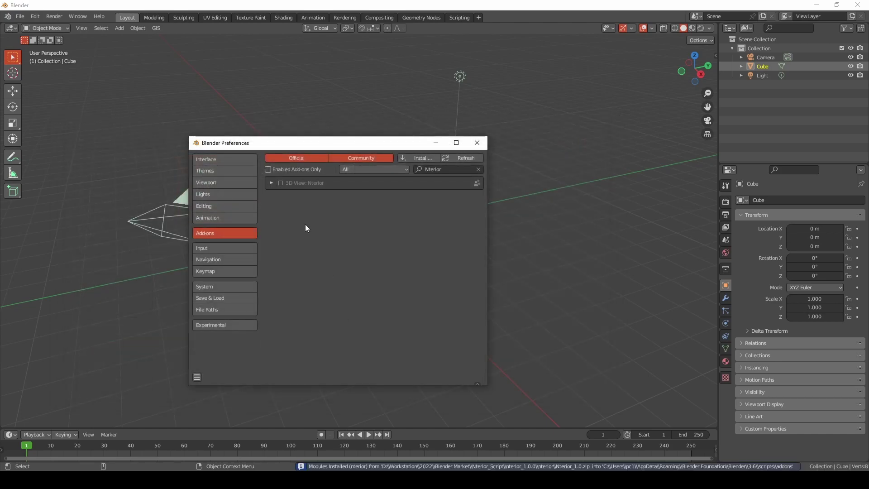
left_click(272, 184)
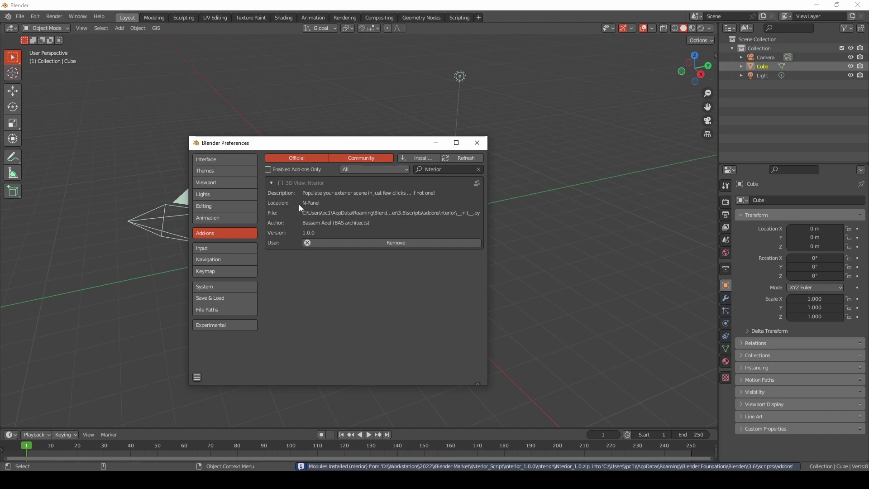
left_click(281, 183)
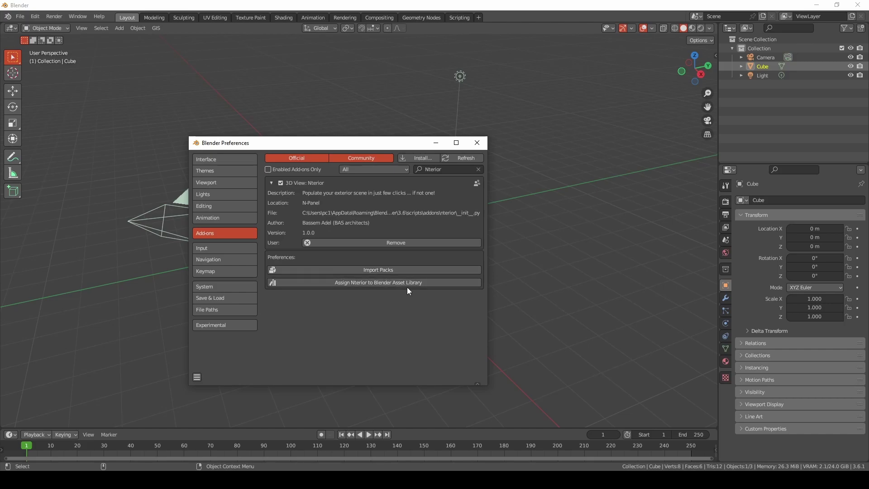
Import Nterior_Pack.zip from the recent nterior folder as a pack for the Nterior add-on
left_click(377, 269)
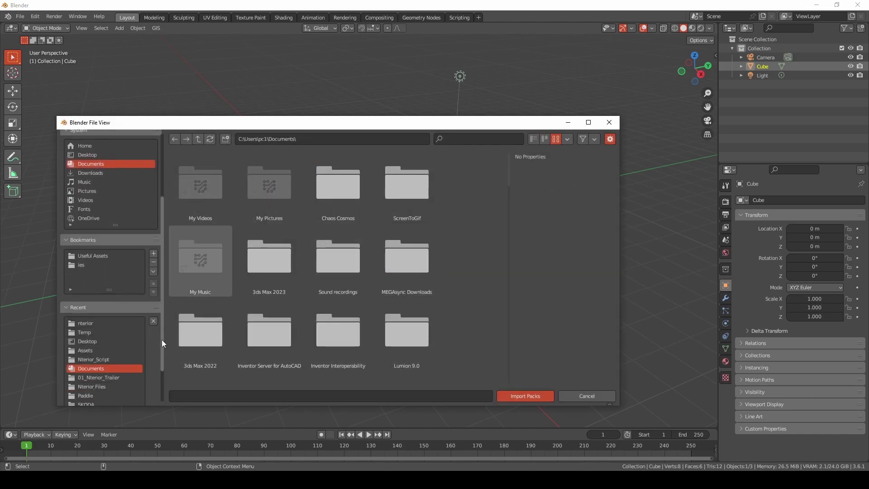
scroll(112, 297, "down", 3)
left_click(112, 285)
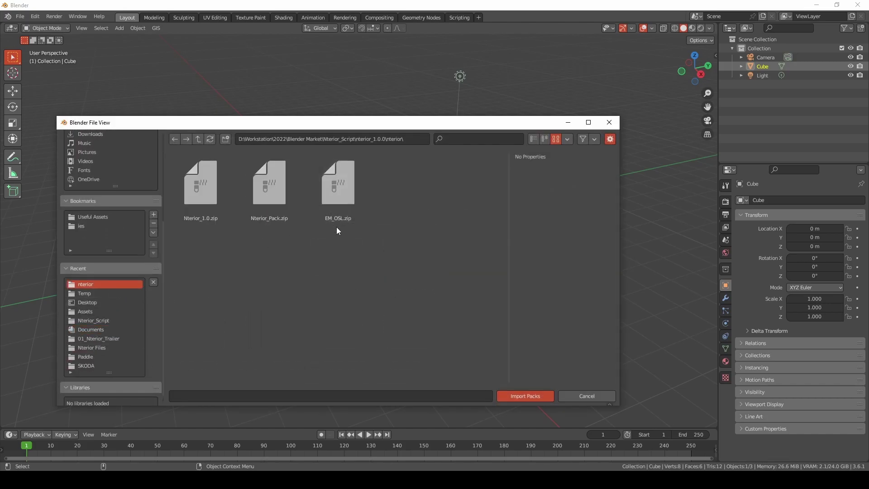
left_click(269, 201)
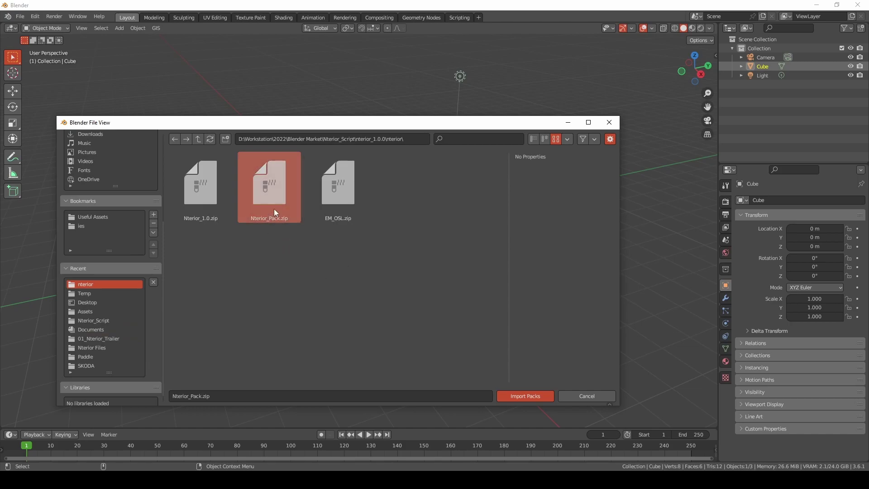
left_click(519, 396)
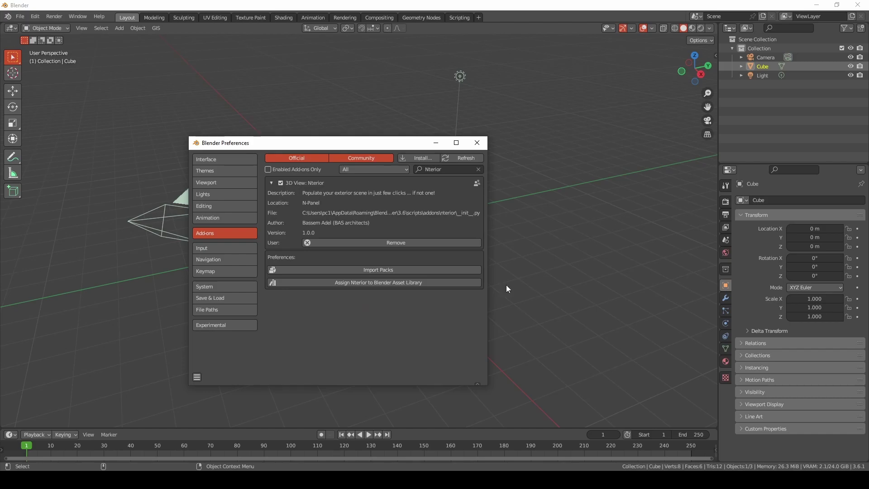
Show the viewport sidebar and display the Nterior add-on's tools in it
left_click(716, 53)
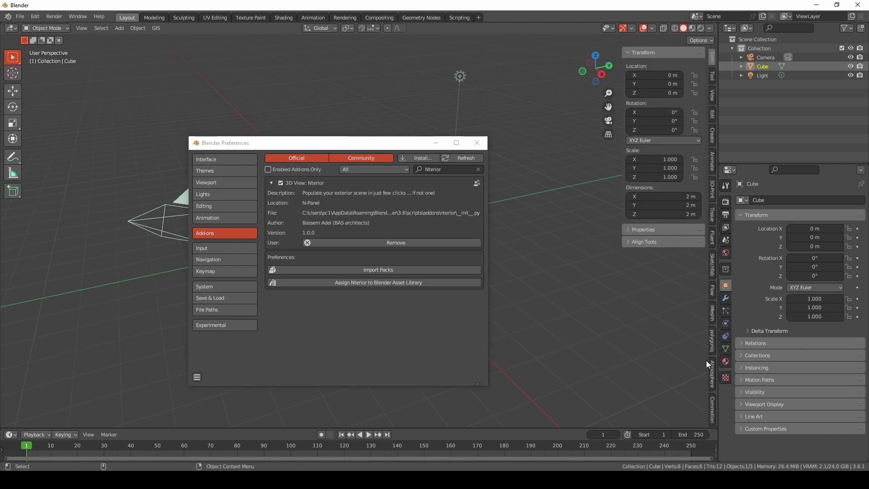
scroll(712, 381, "down", 3)
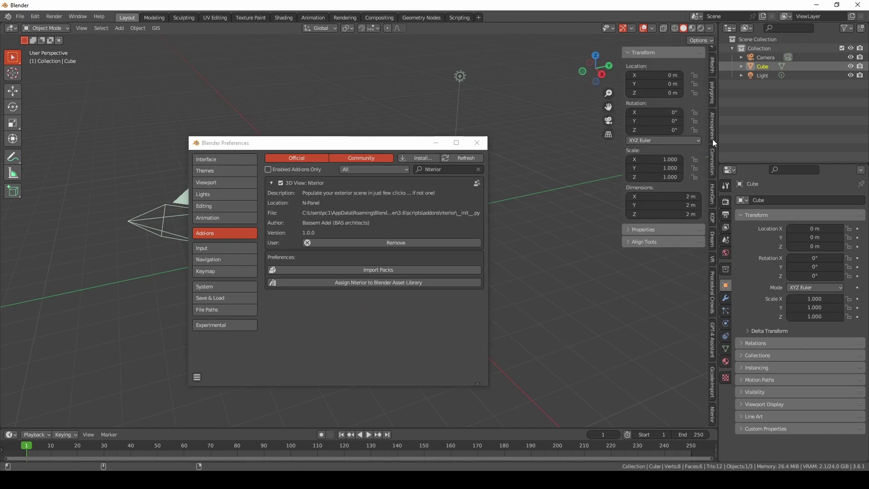
left_click(713, 415)
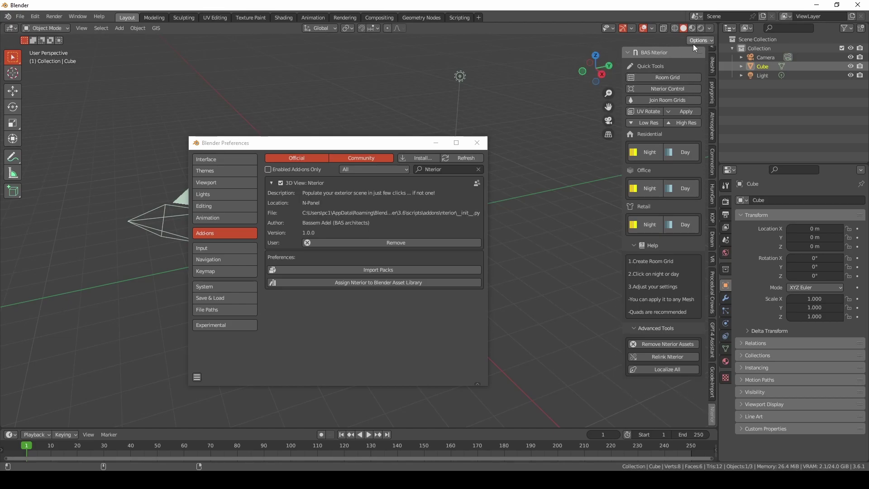
Import EM_OSL.zip as an additional pack through the Nterior add-on's preferences
left_click(390, 269)
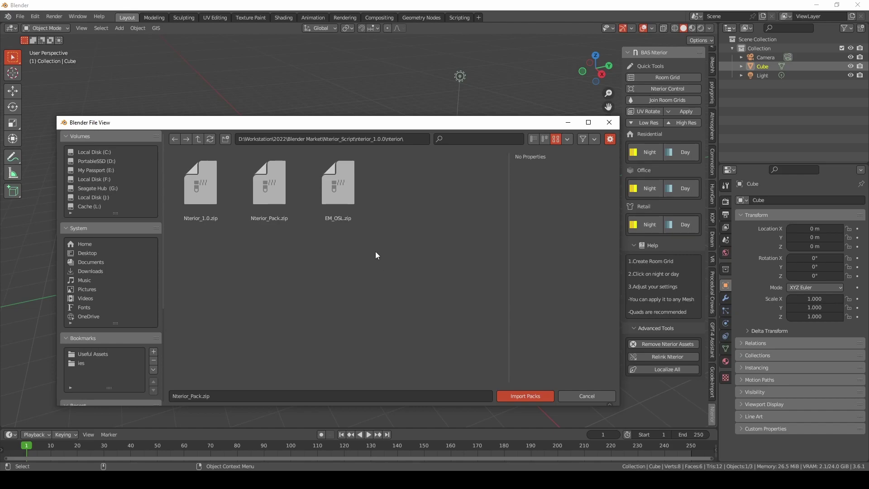
left_click(349, 200)
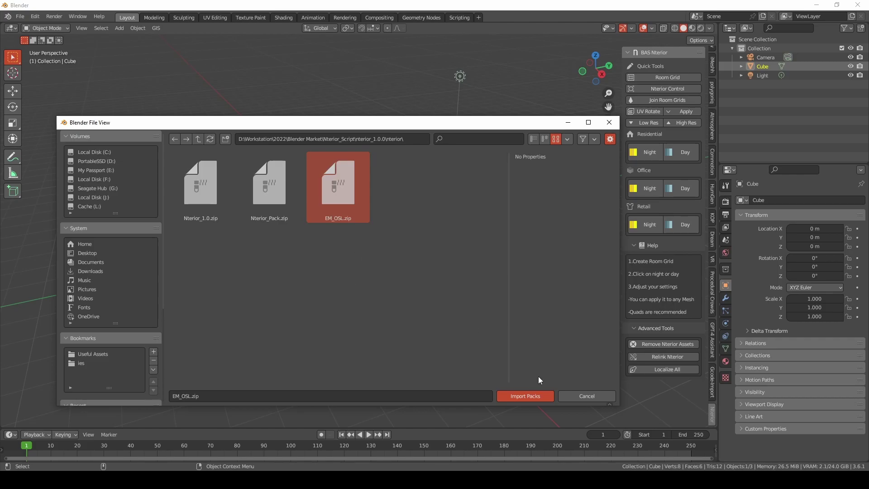
left_click(528, 396)
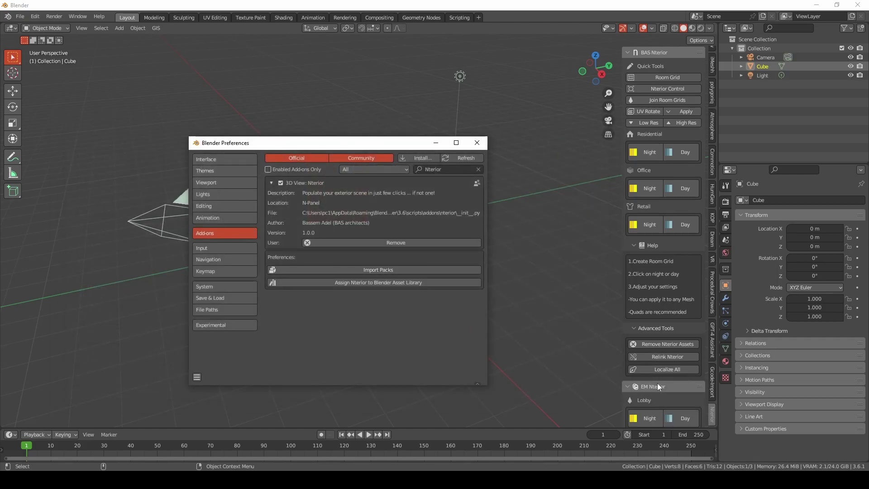
Examine the EM Nterior section of the sidebar with its lobby, office and showcase tools, collapsing and expanding it
scroll(660, 381, "down", 4)
scroll(658, 316, "down", 3)
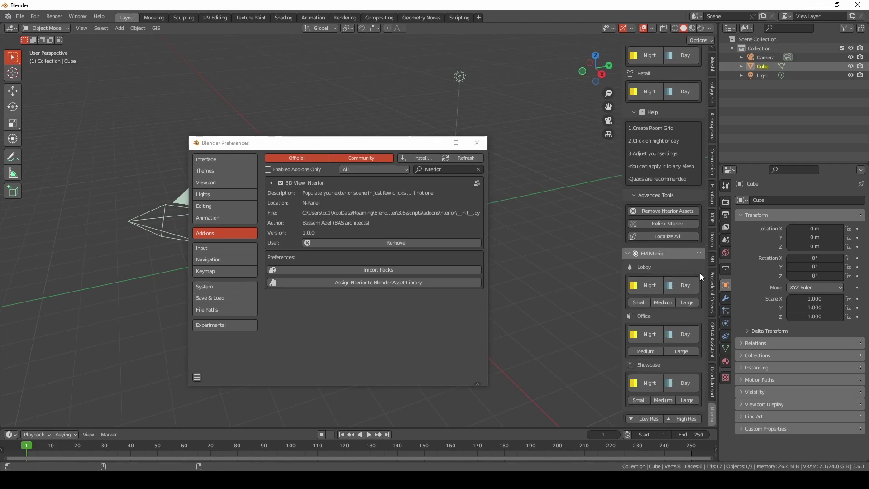
left_click(629, 254)
left_click(633, 386)
scroll(686, 363, "down", 7)
scroll(677, 306, "up", 7)
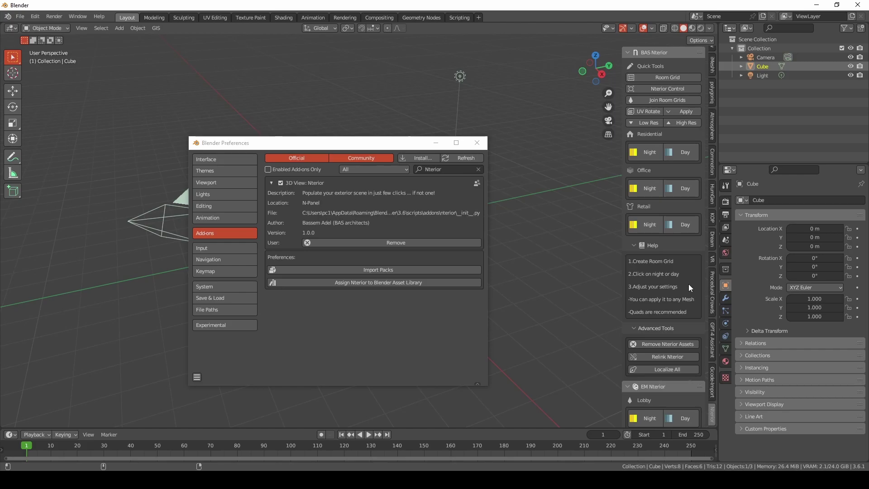
Assign Nterior to the Blender asset library and display the Nterior library in the asset browser
left_click(347, 280)
left_click(50, 338)
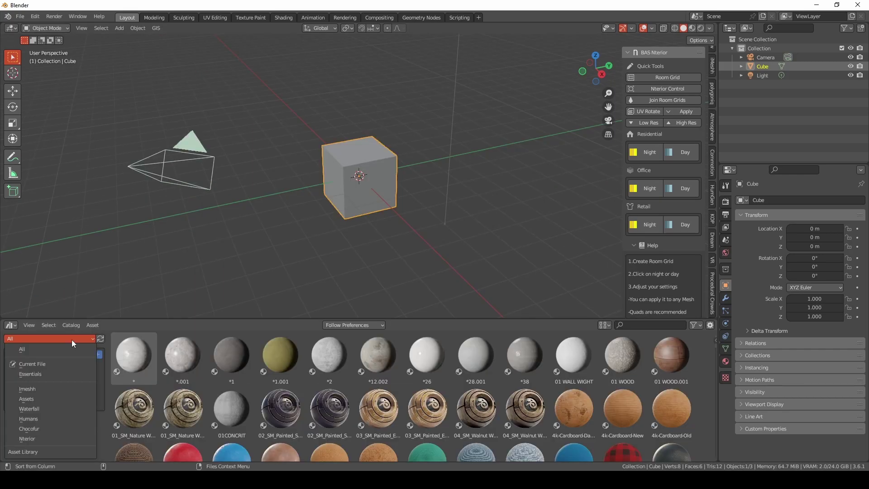
left_click(50, 439)
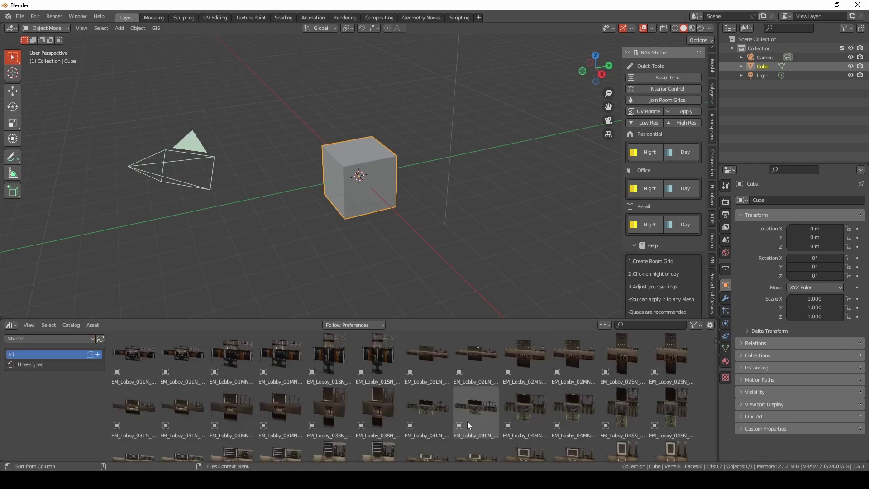
Switch the viewport to rendered shading and place the Nterior_Office_04M asset from the library beside the cube
scroll(588, 390, "down", 2)
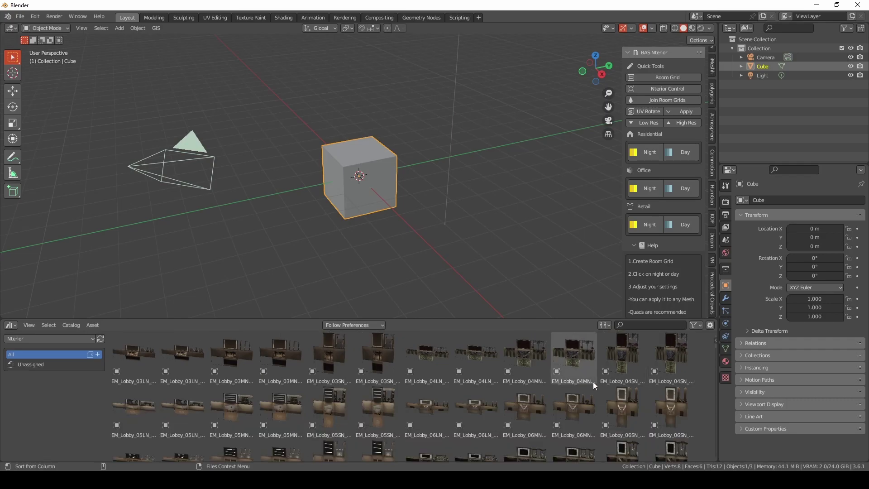
scroll(590, 385, "down", 8)
left_click_drag(713, 354, 710, 448)
left_click(701, 29)
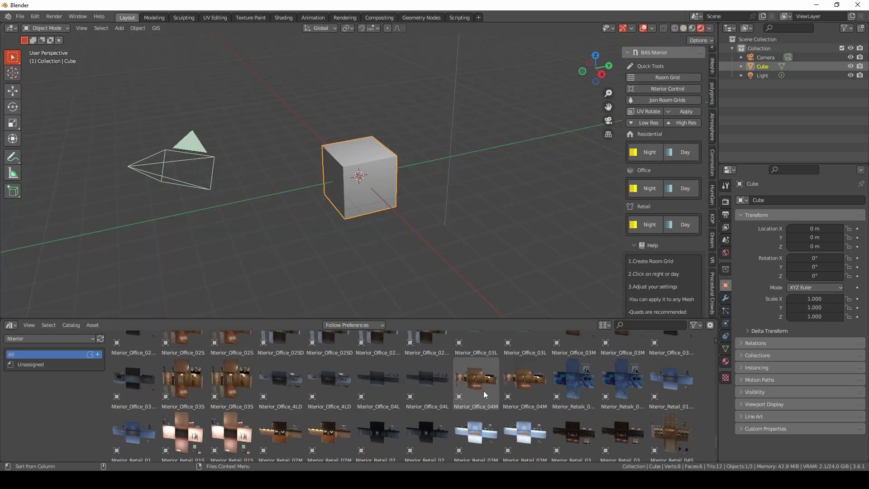
left_click_drag(484, 390, 411, 254)
middle_click_drag(411, 254, 466, 254)
key("KP_Decimal")
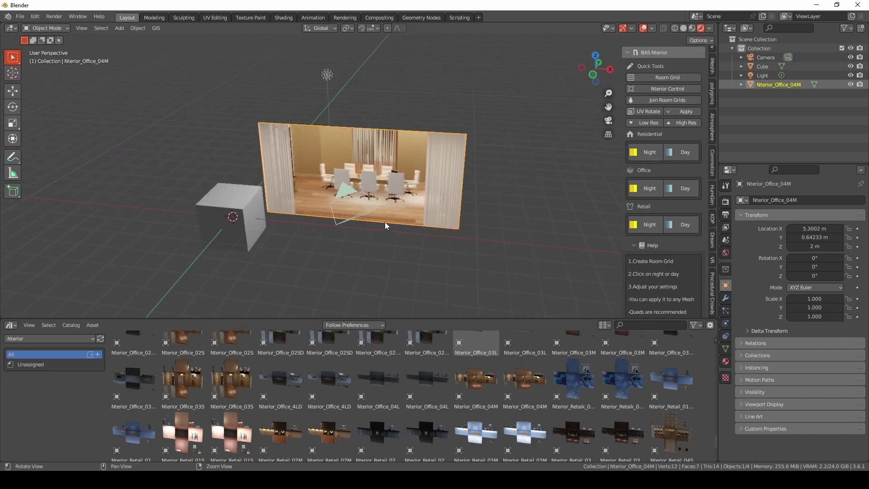
Place two more interior assets from the Nterior library in the scene
middle_click_drag(387, 221, 439, 236)
left_click_drag(419, 382, 476, 242)
scroll(434, 262, "down", 2)
left_click_drag(329, 380, 327, 242)
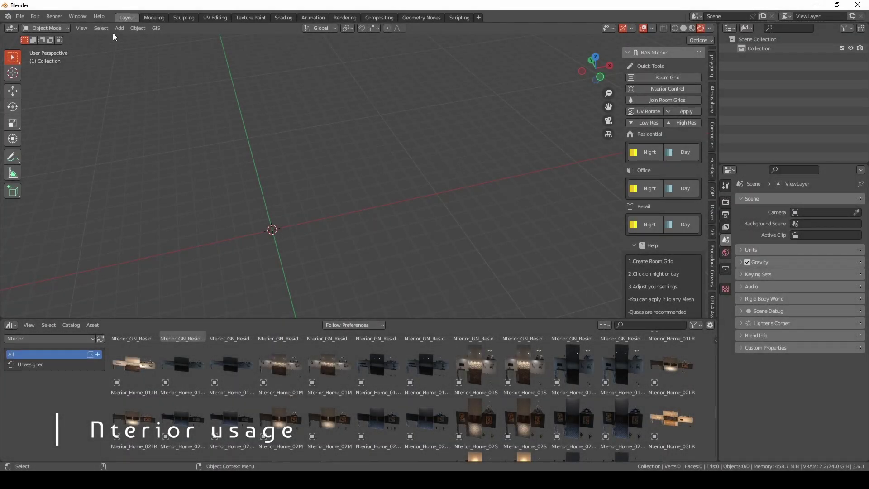
Add a cube mesh to the empty scene and apply the Residential Night interior to it
left_click(117, 29)
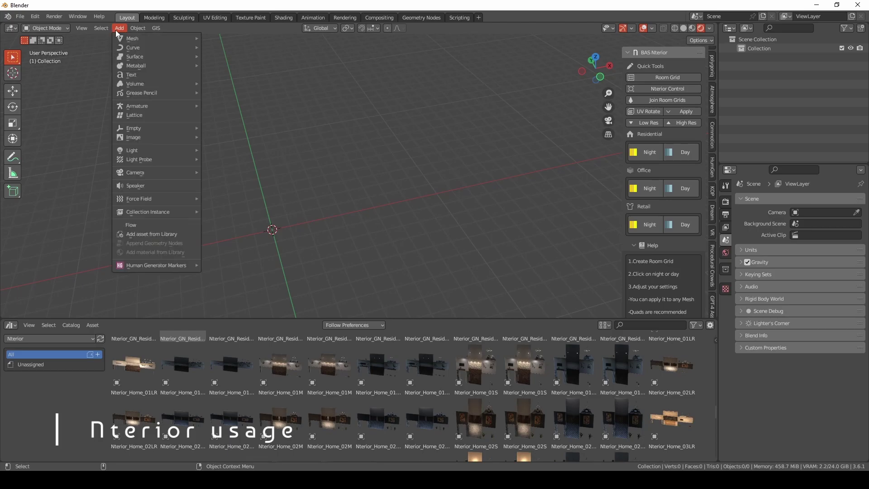
mouse_move(153, 38)
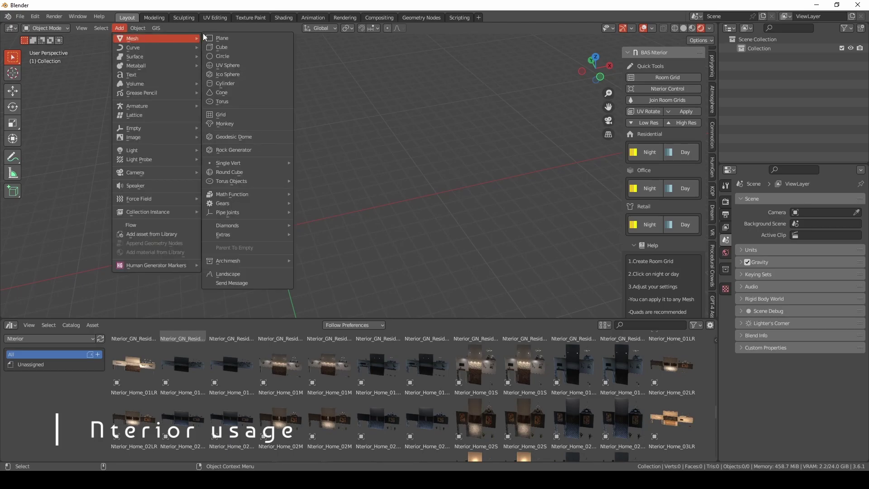
left_click(232, 46)
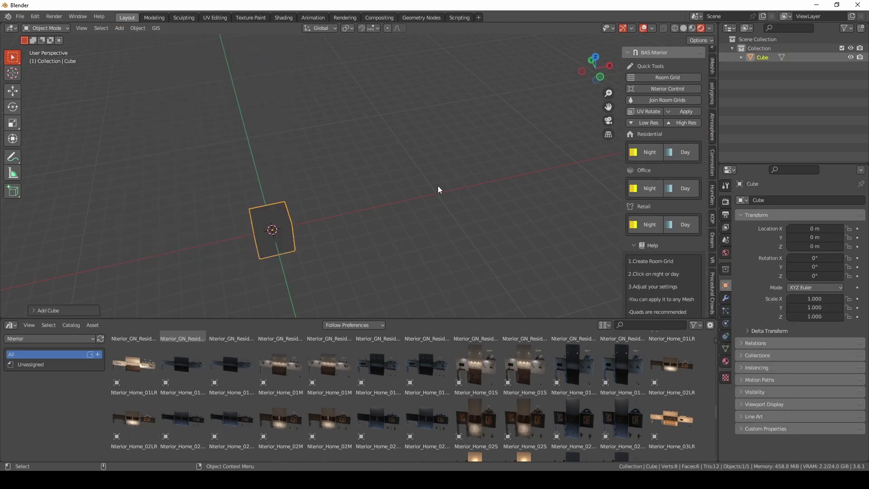
left_click(649, 153)
left_click(647, 156)
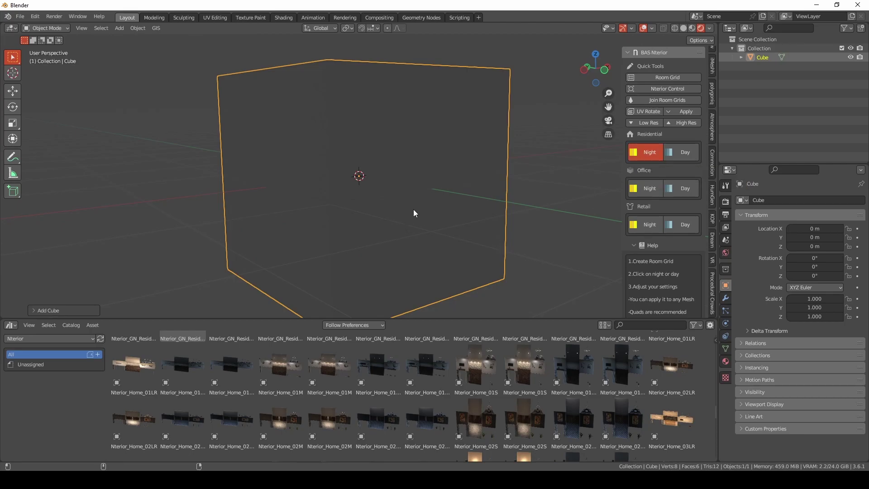
scroll(413, 209, "down", 5)
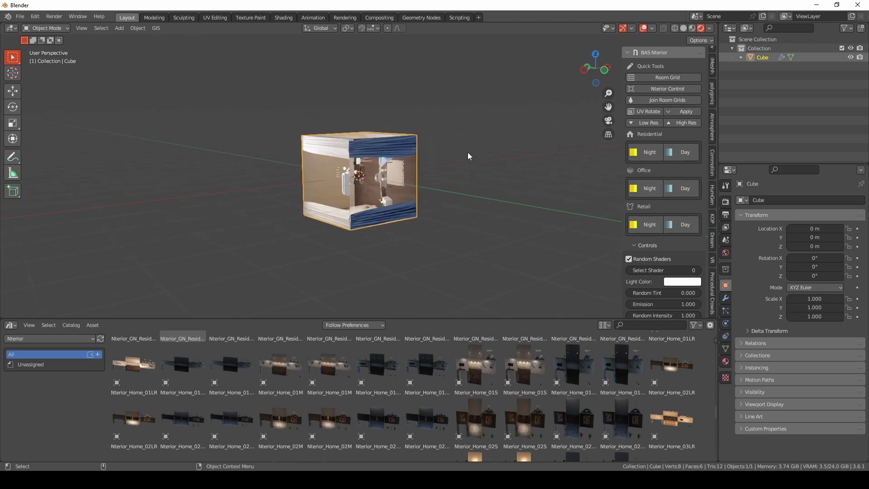
middle_click_drag(473, 159, 437, 166)
Add a monkey mesh and move it about 3.38 m along X so it stands beside the cube
left_click(119, 28)
mouse_move(127, 38)
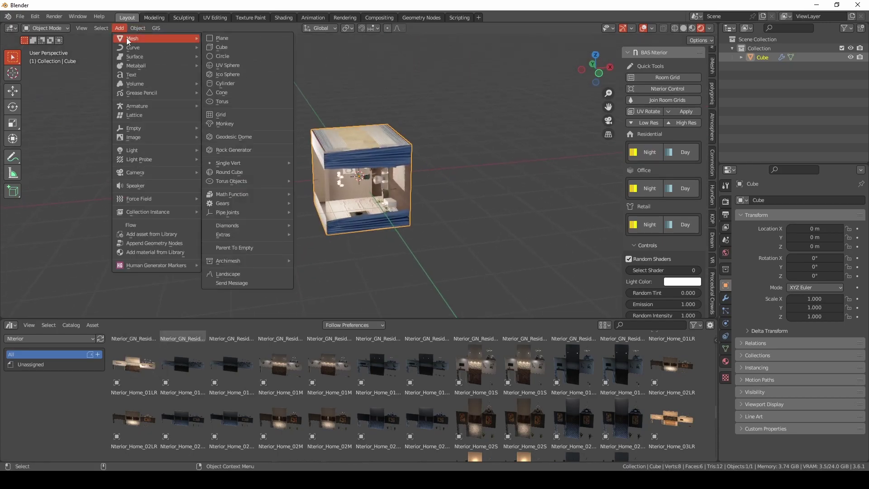
left_click(249, 123)
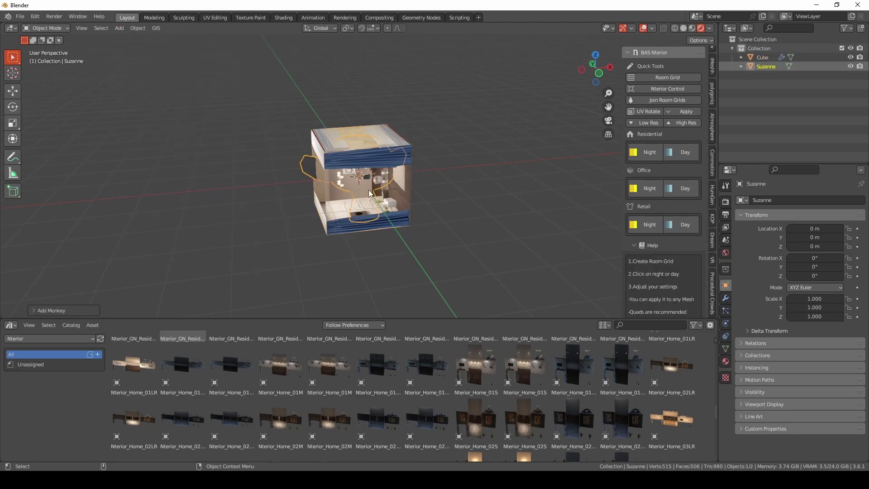
key("shift+space")
key("g")
left_click_drag(383, 175, 510, 162)
Apply the Residential Night interior to the monkey and view it up close
left_click(649, 152)
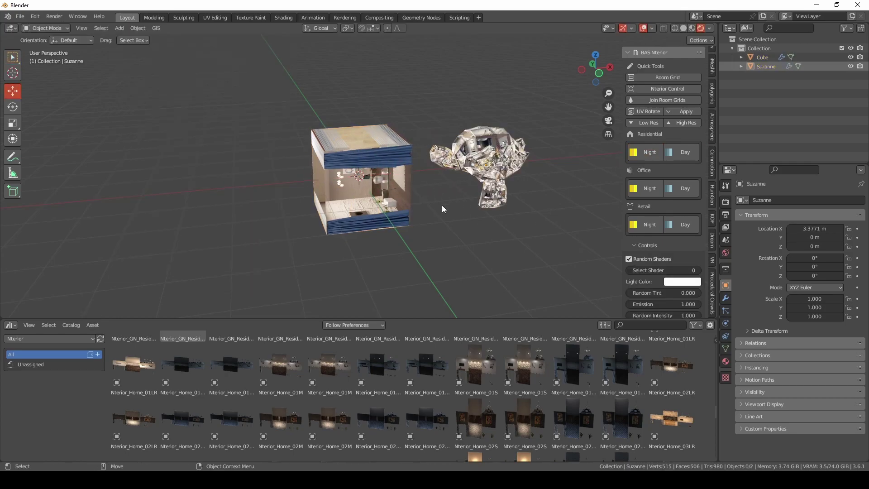
middle_click_drag(440, 208, 414, 218, "shift")
scroll(305, 228, "up", 4)
Try a free trackball rotation of the monkey to check its interior from changing angles, and cancel it
left_click(346, 217)
scroll(335, 198, "up", 4)
scroll(418, 195, "down", 4)
key("r")
key("r")
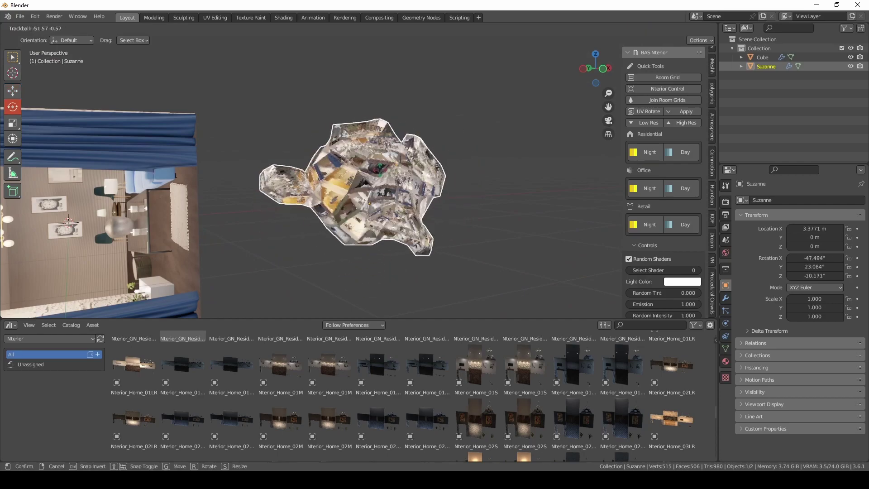
right_click(378, 198)
Try a free trackball rotation of the cube to check its room interiors
scroll(378, 198, "down", 2)
left_click(195, 212)
key("r")
key("r")
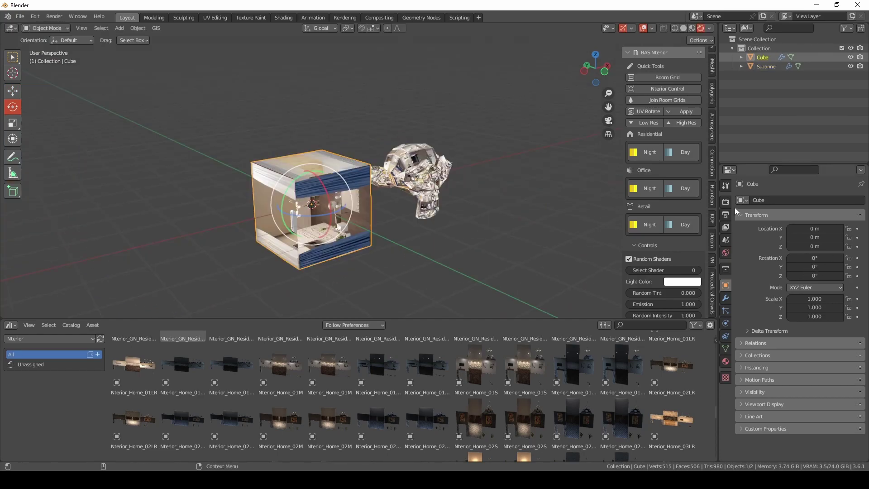
Set the scene's render engine to Cycles and its device to GPU Compute
left_click(726, 201)
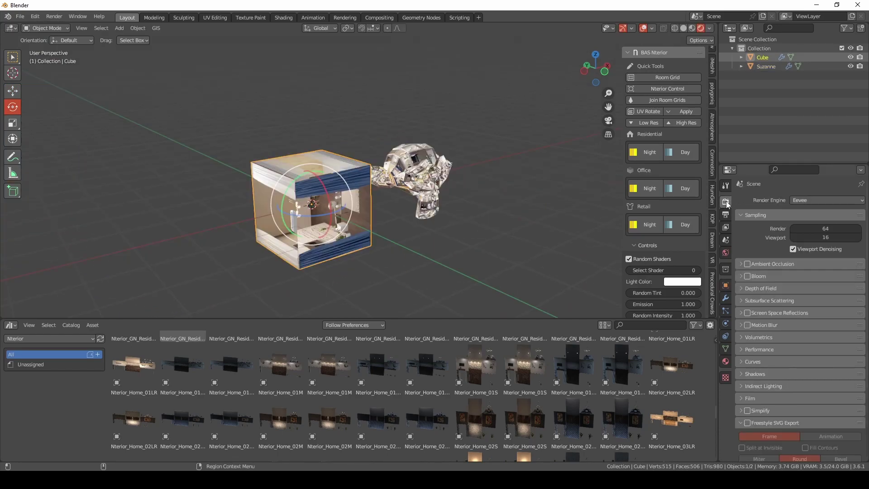
left_click(808, 201)
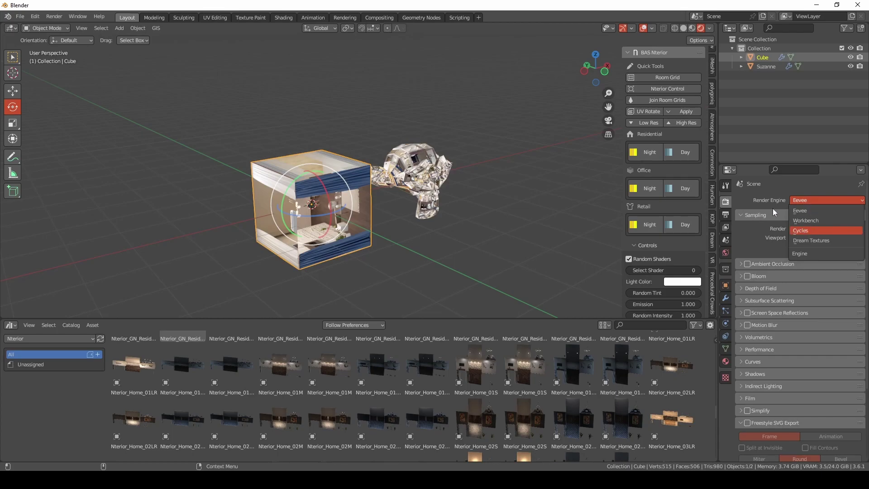
key("Return")
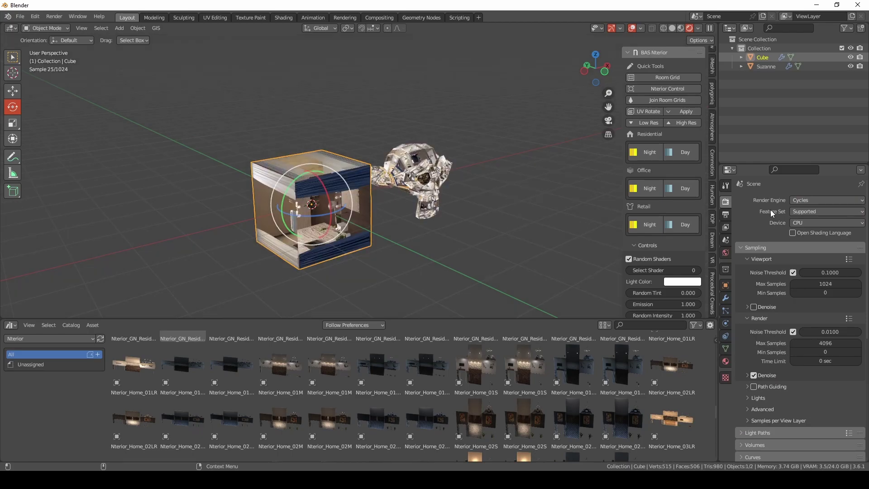
left_click(797, 222)
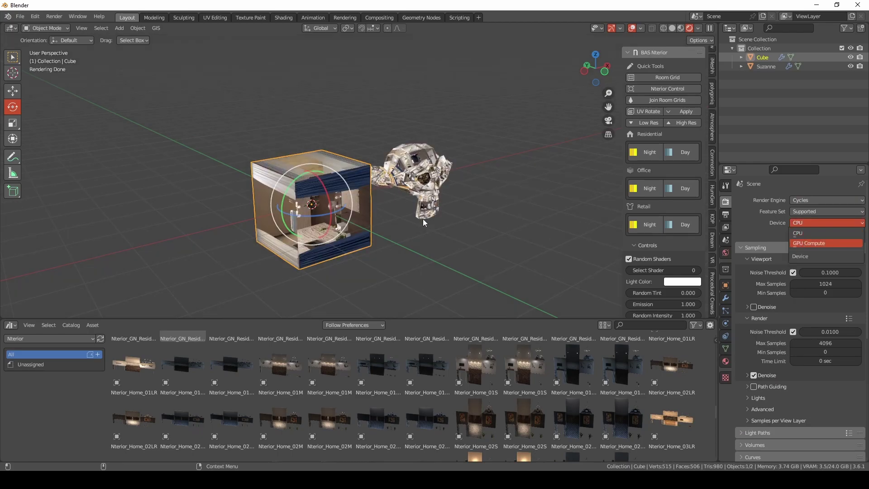
key("Return")
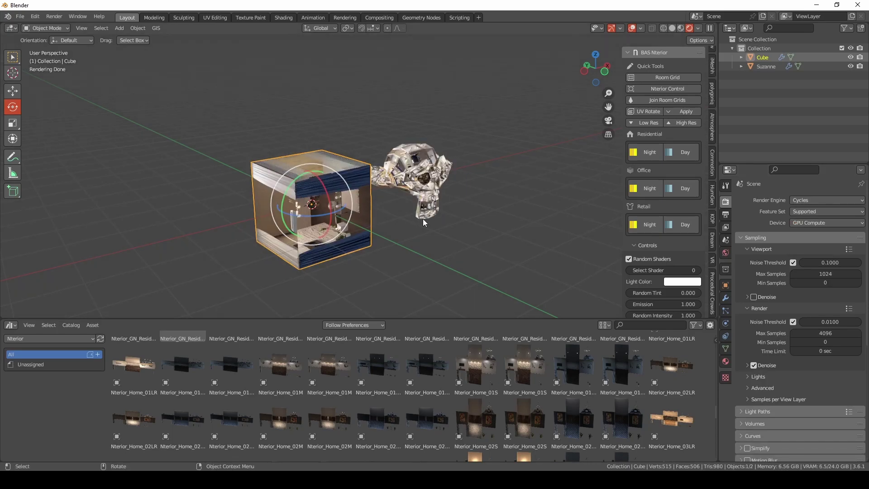
scroll(580, 236, "down", 2)
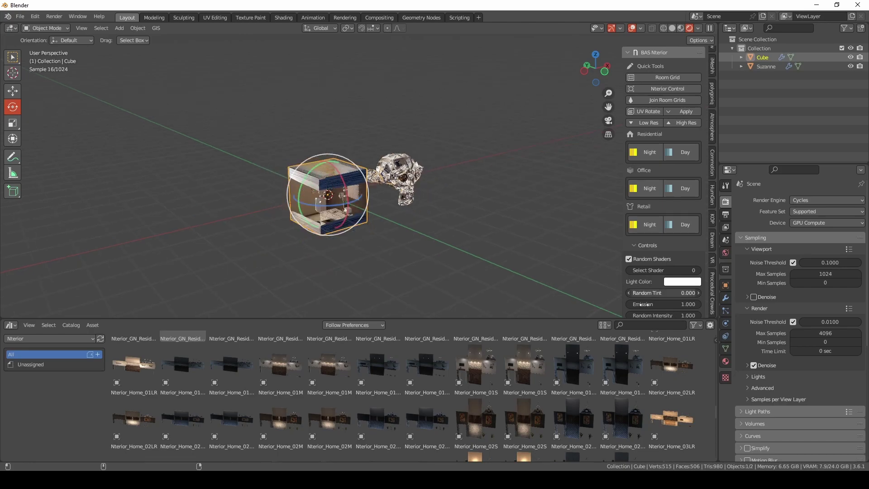
scroll(661, 293, "down", 2)
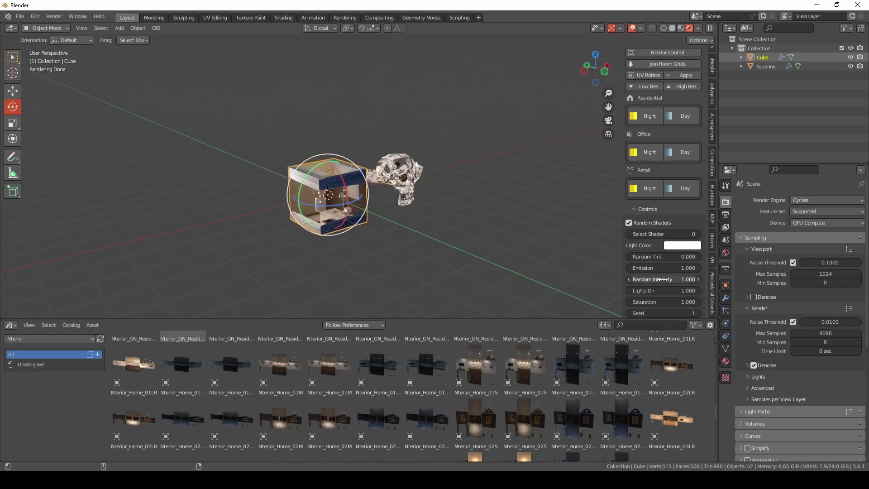
scroll(466, 130, "up", 1)
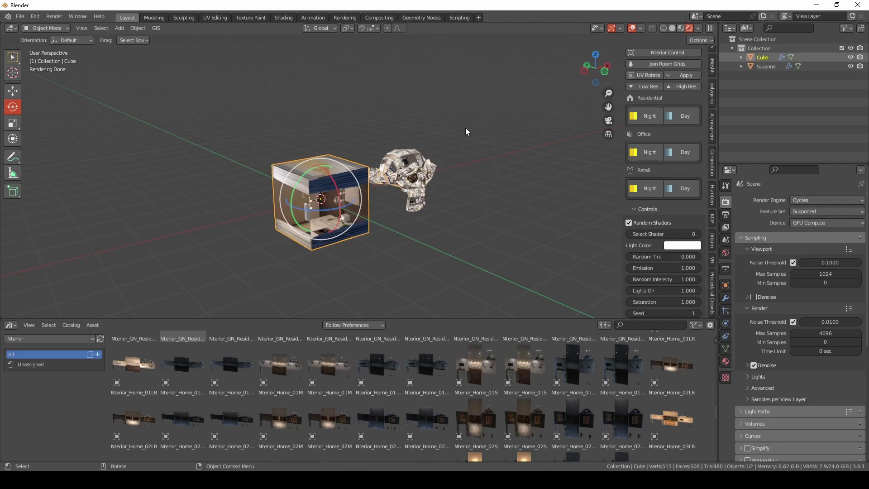
scroll(465, 127, "up", 1)
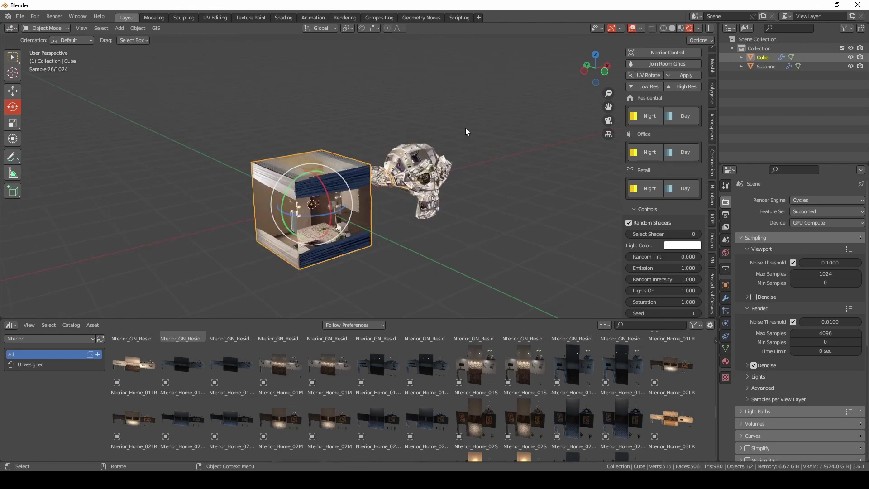
middle_click_drag(468, 205, 469, 181)
left_click(470, 183)
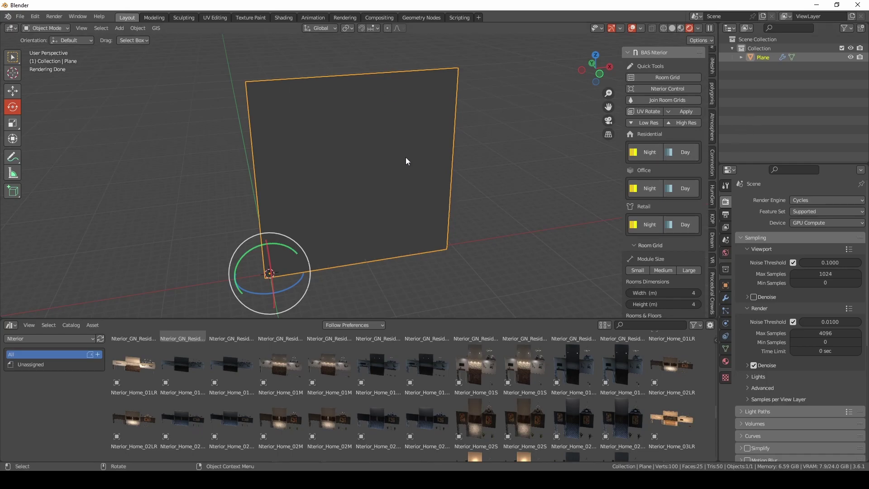
Set the room grid's module size to Small and apply the Residential Night interior to it
scroll(675, 240, "down", 5)
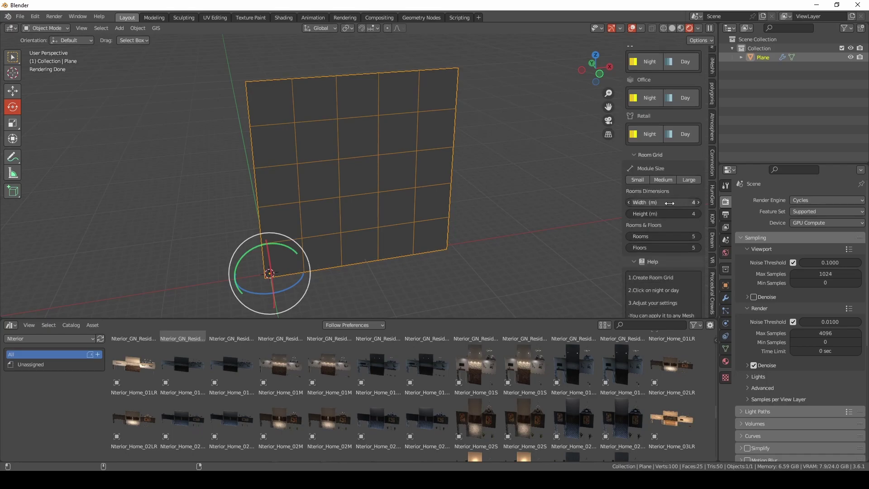
mouse_move(667, 202)
left_mouse_down()
mouse_move(683, 202)
mouse_move(667, 203)
left_mouse_up()
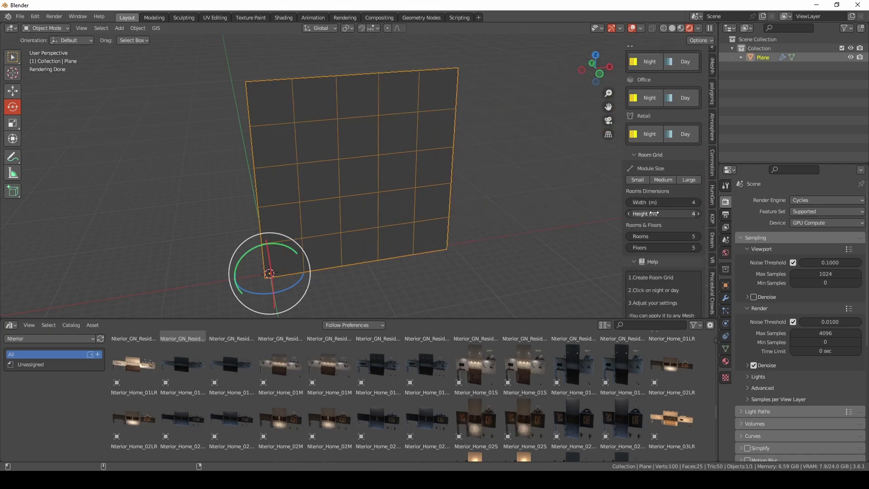
mouse_move(651, 236)
left_mouse_down()
mouse_move(678, 236)
mouse_move(651, 236)
left_mouse_up()
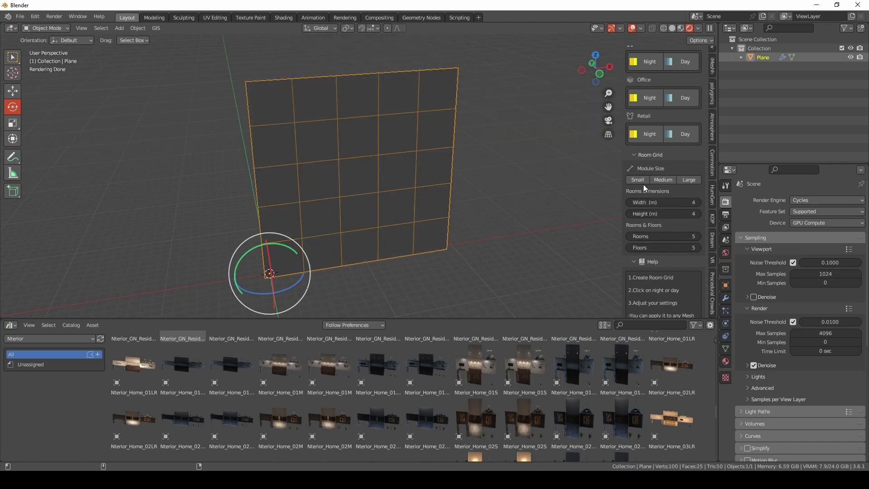
left_click(660, 180)
left_click(643, 179)
scroll(465, 199, "down", 2)
middle_click_drag(465, 198, 451, 211, "shift")
scroll(458, 208, "up", 1)
left_click(643, 63)
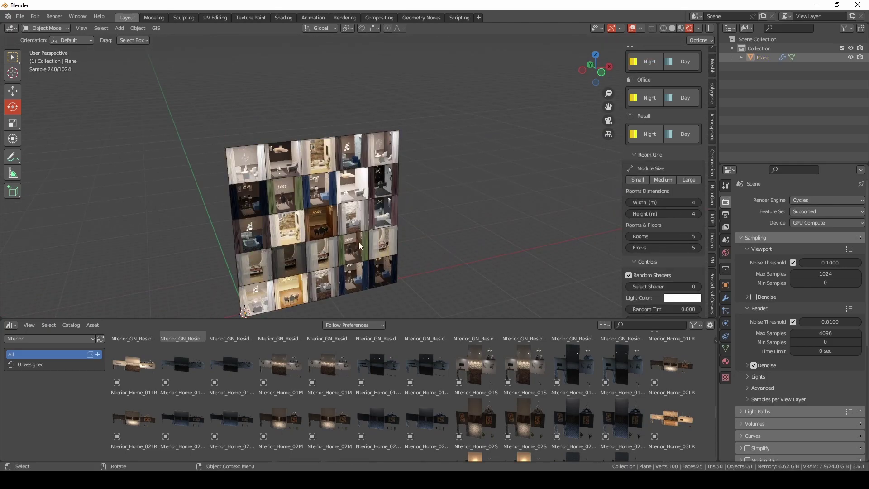
Try the Medium and Large module sizes on the room grid
left_click(661, 180)
left_click(691, 181)
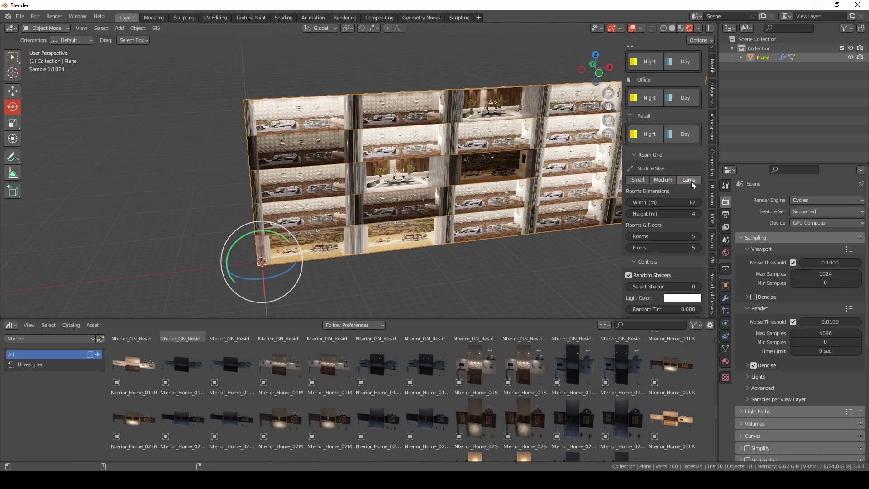
middle_click_drag(433, 190, 358, 225)
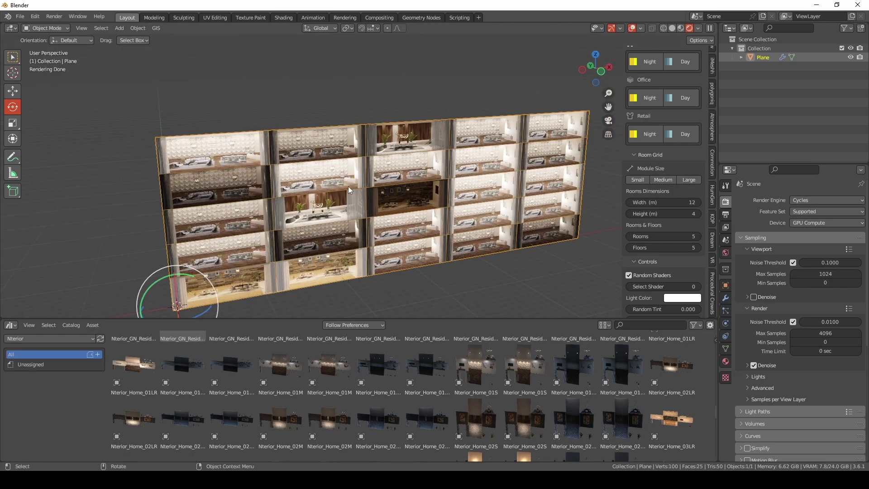
middle_click_drag(438, 235, 428, 214)
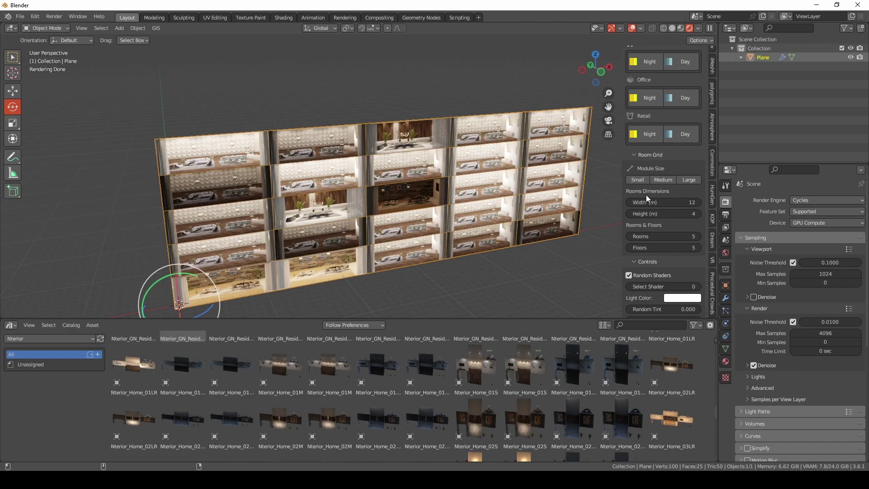
Set the width of the grid's rooms to 4 m
double_click(645, 202)
type("4")
key("Return")
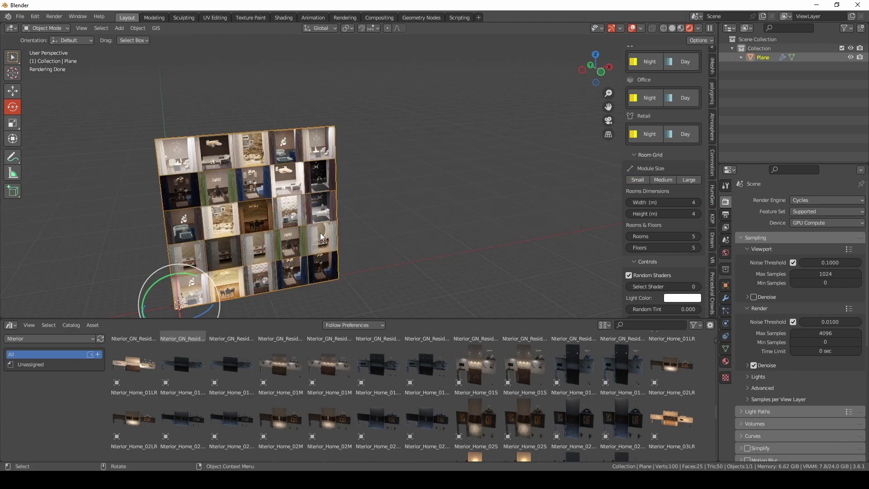
middle_click_drag(425, 205, 408, 186)
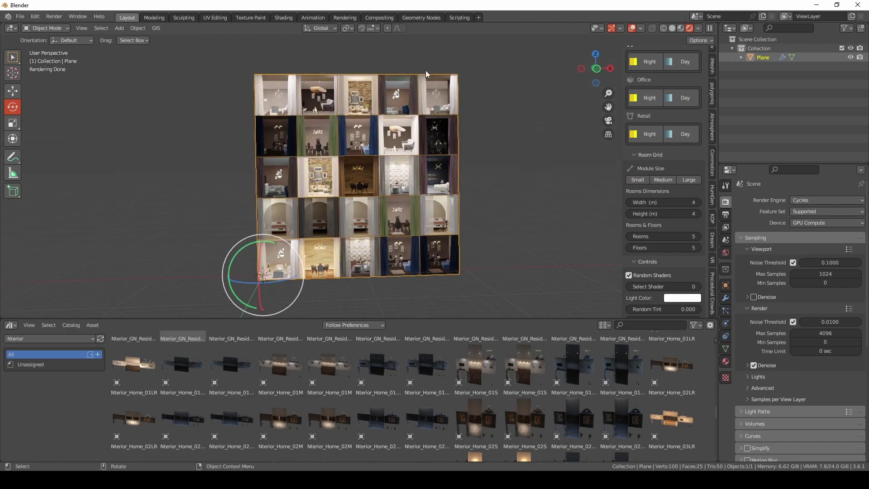
Switch the viewport to Material Preview shading and view the room grid from the front and up close
left_click(688, 180)
middle_click_drag(361, 192, 436, 210)
middle_click_drag(409, 246, 440, 203, "shift")
scroll(447, 219, "up", 4)
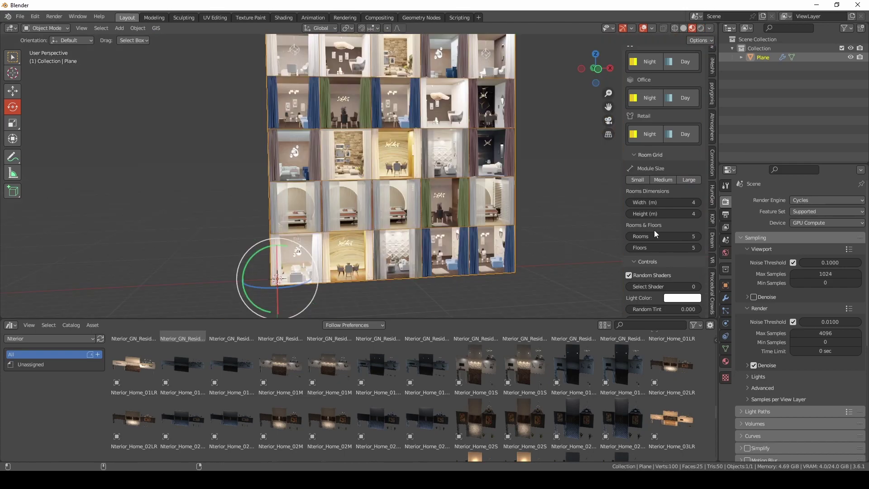
scroll(463, 184, "down", 4)
middle_click_drag(462, 184, 442, 228, "shift")
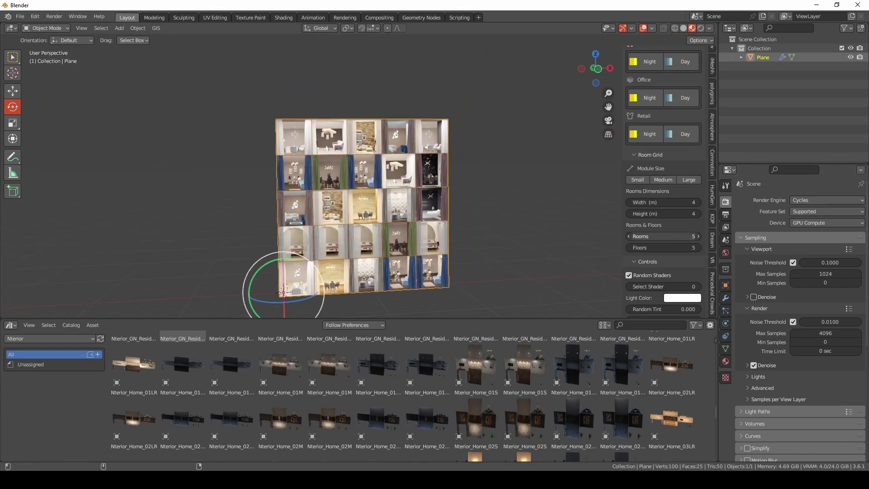
Raise the grid's number of rooms and floors together, up to 190 rooms and 228 floors
left_click_drag(663, 236, 699, 247)
middle_click_drag(615, 245, 426, 283)
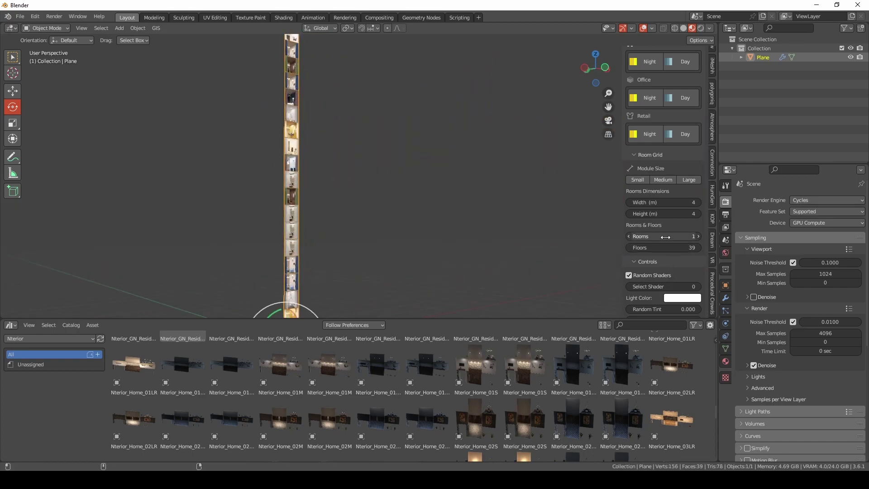
left_click_drag(675, 236, 717, 247)
middle_click_drag(611, 226, 525, 215, "alt")
scroll(579, 199, "down", 1)
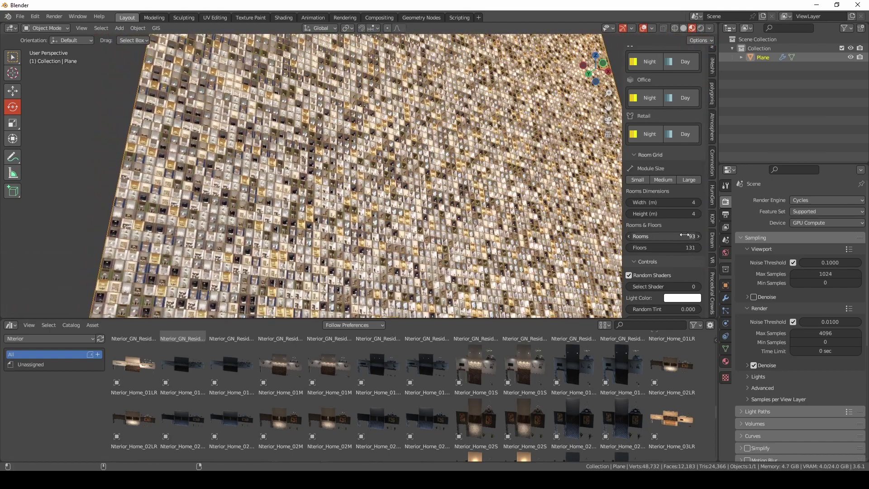
left_click_drag(684, 235, 728, 246)
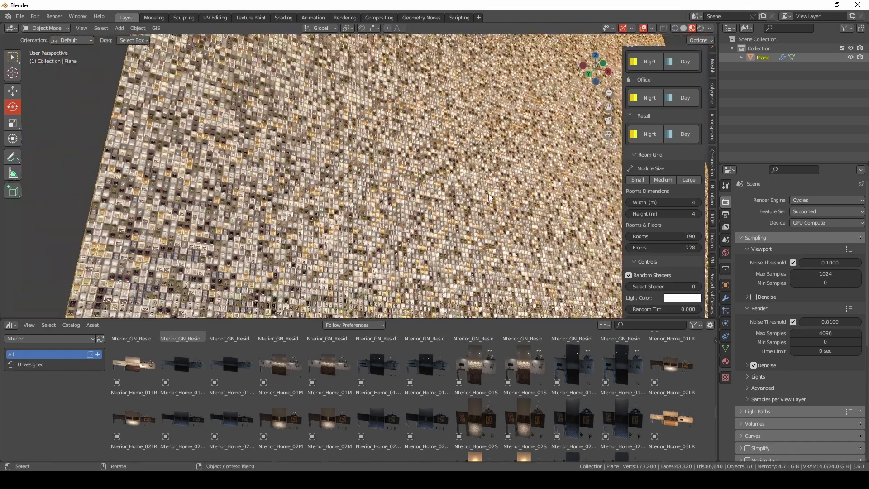
scroll(498, 189, "down", 3)
scroll(467, 216, "up", 4)
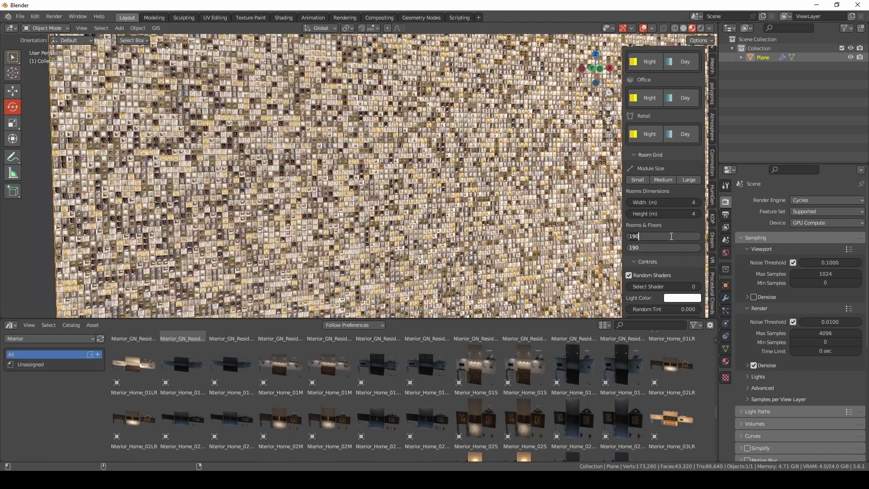
Set both the number of rooms and the number of floors of the grid to 200
key("BackSpace")
key("BackSpace")
key("BackSpace")
type("200")
key("Return")
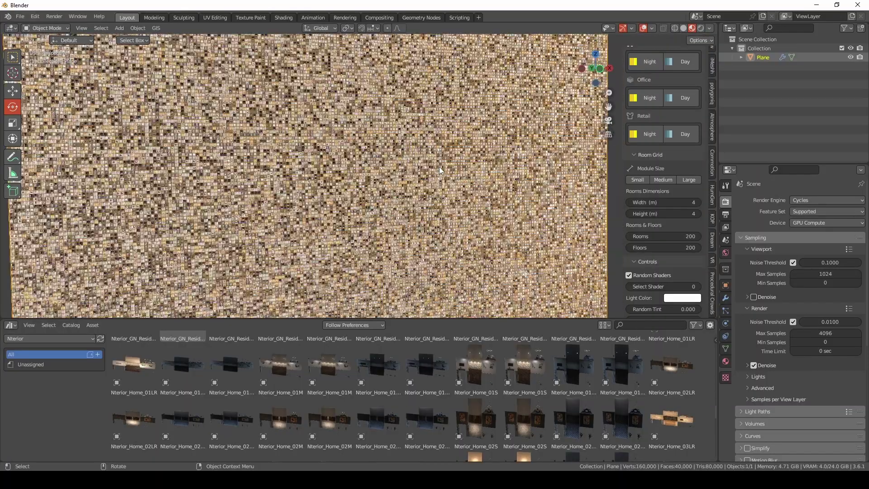
Examine the variety of room interiors across the 200 by 200 grid, up close and from its lower corner
mouse_move(448, 156)
middle_mouse_down()
mouse_move(455, 117)
mouse_move(449, 168)
mouse_move(445, 151)
middle_mouse_up()
scroll(449, 168, "up", 4)
middle_click_drag(462, 82, 417, 189)
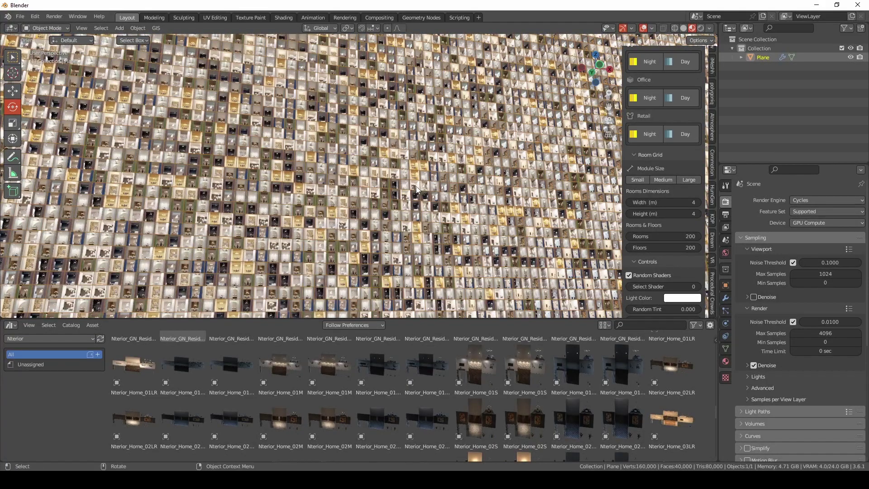
scroll(417, 189, "down", 5)
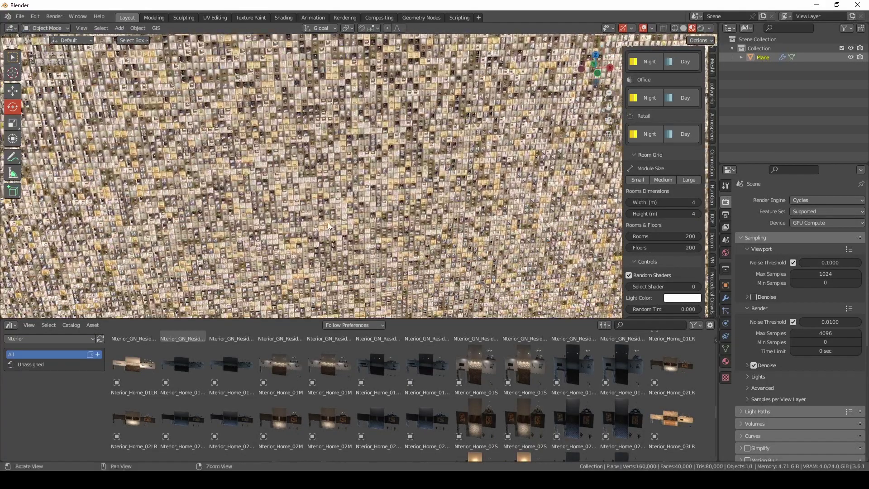
scroll(328, 228, "down", 7)
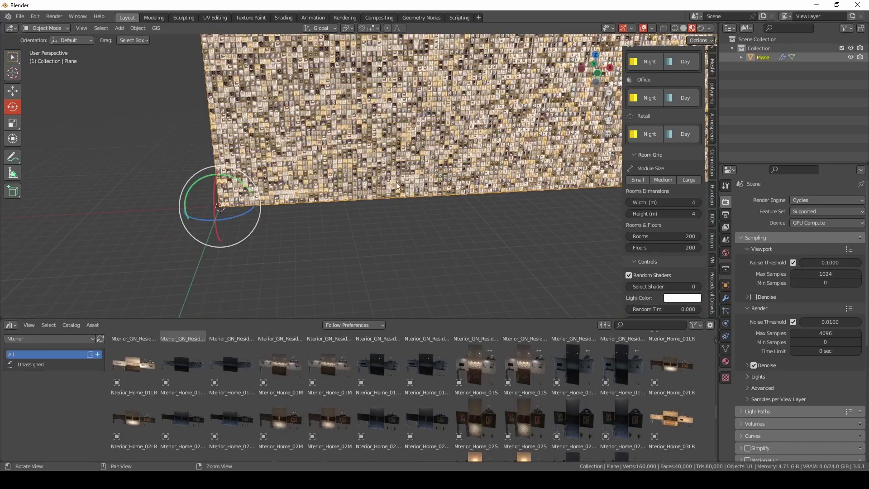
left_click_drag(398, 181, 407, 173, "alt")
middle_click_drag(407, 173, 375, 262, "alt")
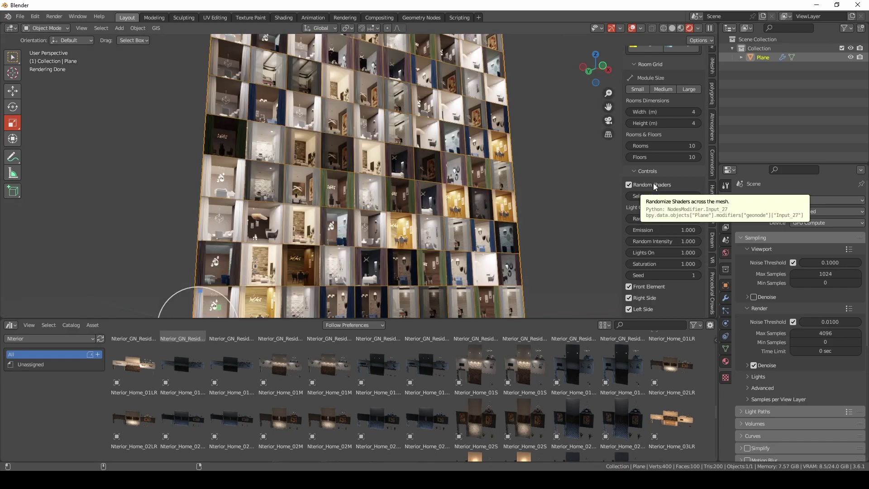
Turn off Random Shaders for the room grid and step through the selectable shaders, ending on shader 8
left_click(653, 185)
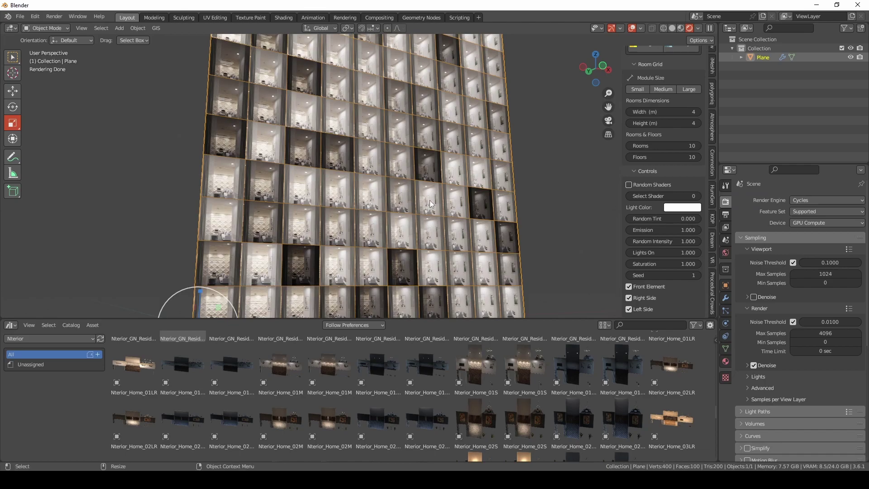
left_click(698, 197)
left_click(698, 198)
left_click(698, 198)
left_click(698, 197)
left_click(698, 198)
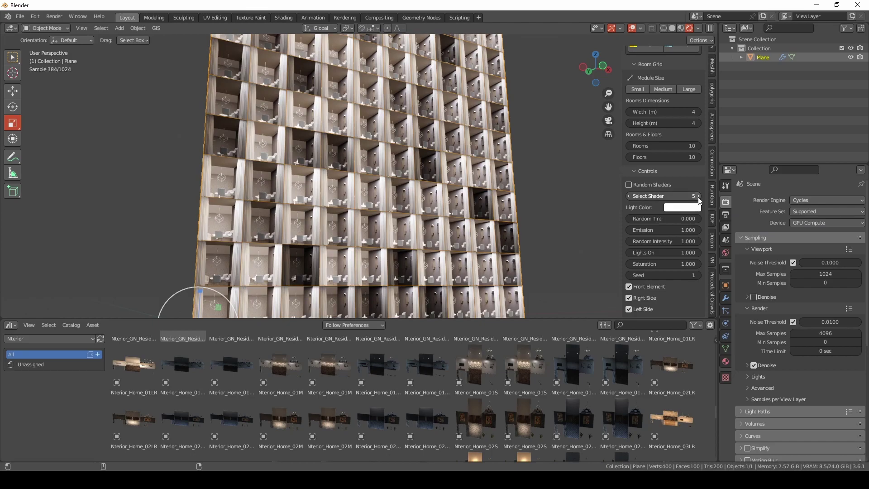
left_click(698, 197)
left_click(698, 196)
left_click(698, 196)
left_click(698, 197)
left_click(698, 197)
left_click(699, 196)
left_click(699, 196)
left_click(698, 196)
left_click(699, 197)
left_click(699, 197)
left_click(699, 196)
left_click(699, 196)
left_click(699, 196)
left_click(699, 197)
left_click(699, 196)
left_click(699, 196)
left_click(699, 196)
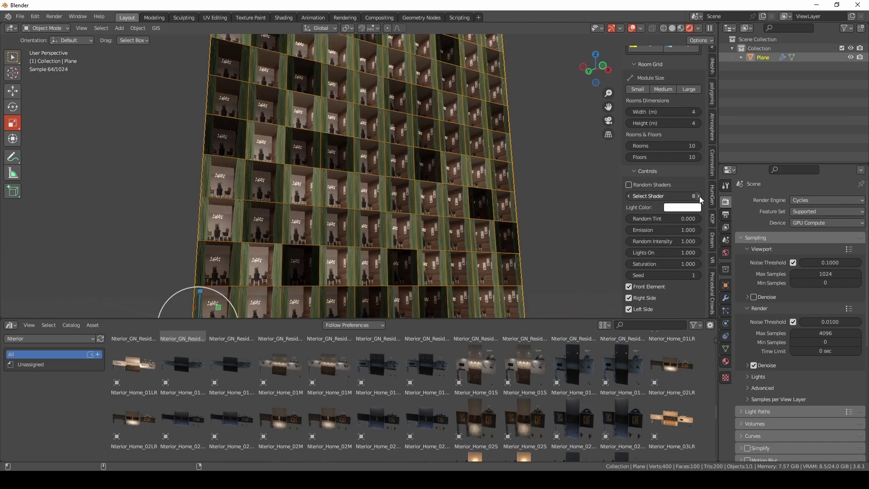
Reduce the grid to a single room by setting both rooms and floors to 1
left_click_drag(677, 145, 679, 158)
type("1")
key("Return")
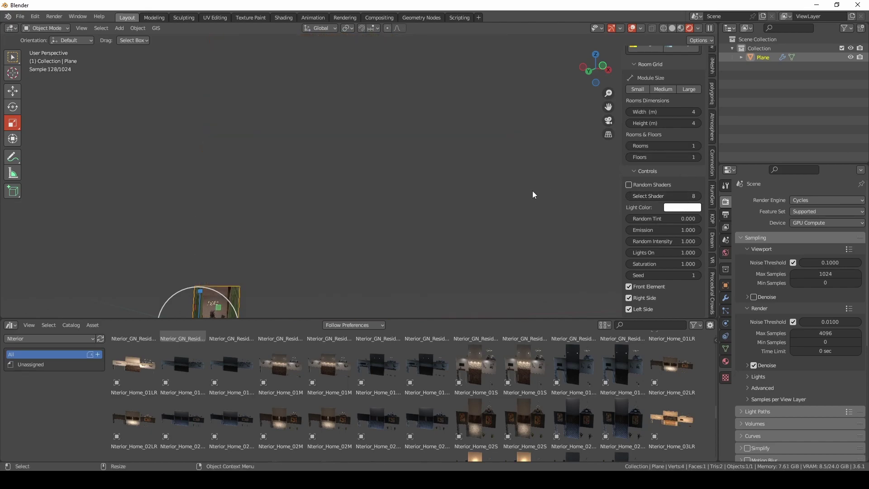
Duplicate the single-room plane along the X axis and set the copy's Select Shader to 3
key("KP_Decimal")
middle_click_drag(461, 194, 425, 200)
middle_click_drag(425, 201, 369, 226, "shift")
scroll(367, 228, "down", 3)
key("shift+d")
key("x")
left_click(506, 249)
mouse_move(665, 196)
left_mouse_down()
mouse_move(626, 195)
mouse_move(674, 195)
left_mouse_up()
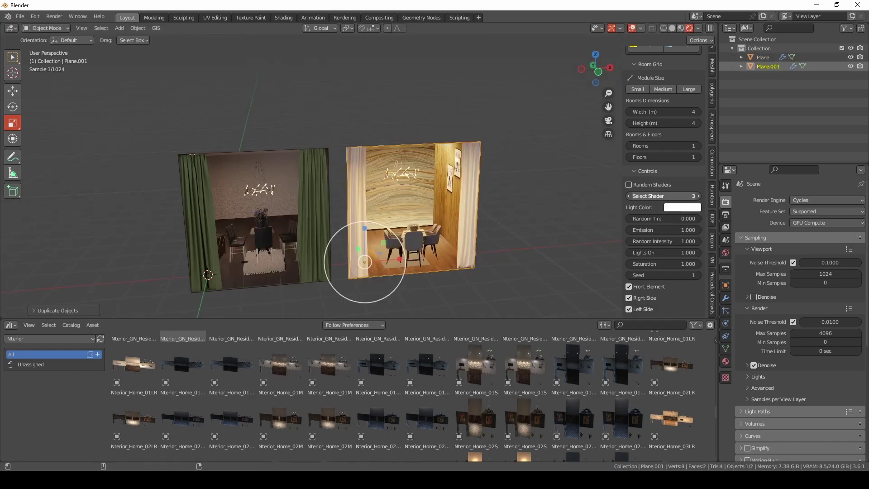
Duplicate the shader 3 room plane along the X axis and give the copy the Medium module size with shader 5
key("shift+d")
key("x")
left_click(543, 256)
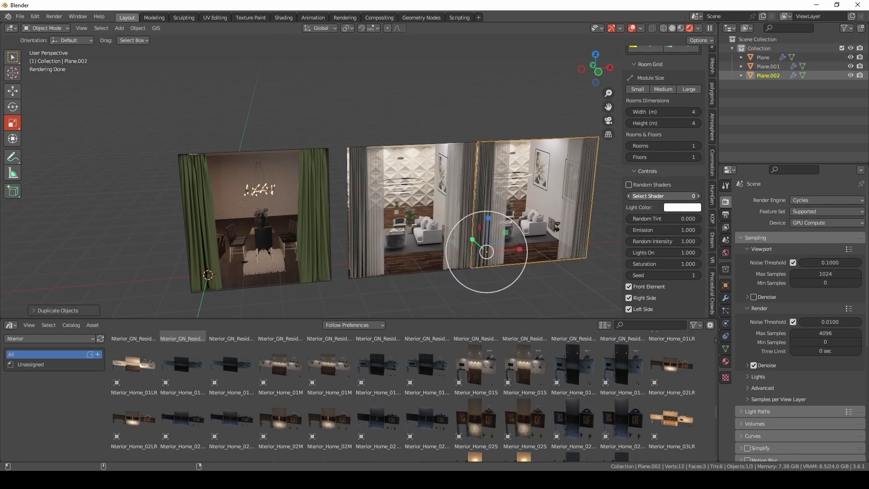
left_click(662, 90)
middle_click_drag(561, 185, 427, 196, "shift")
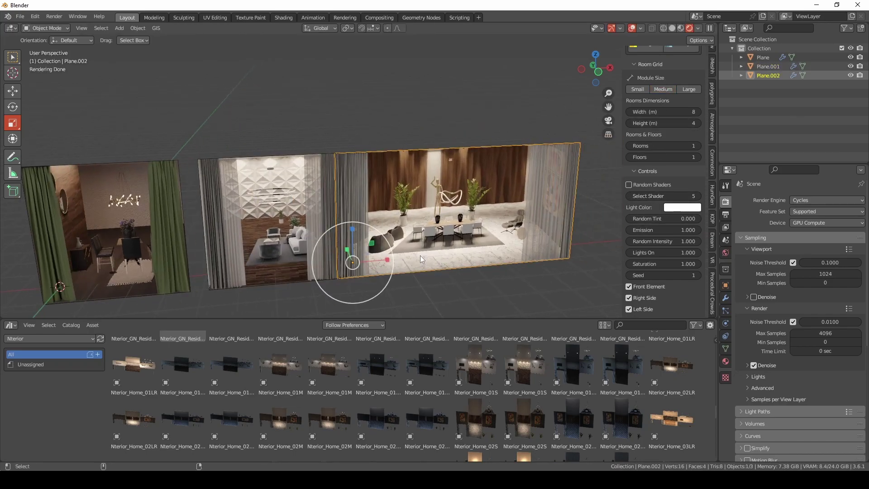
Duplicate the Medium room plane along the X axis and set the copy's Select Shader to 0
key("shift+d")
key("x")
left_click(383, 253)
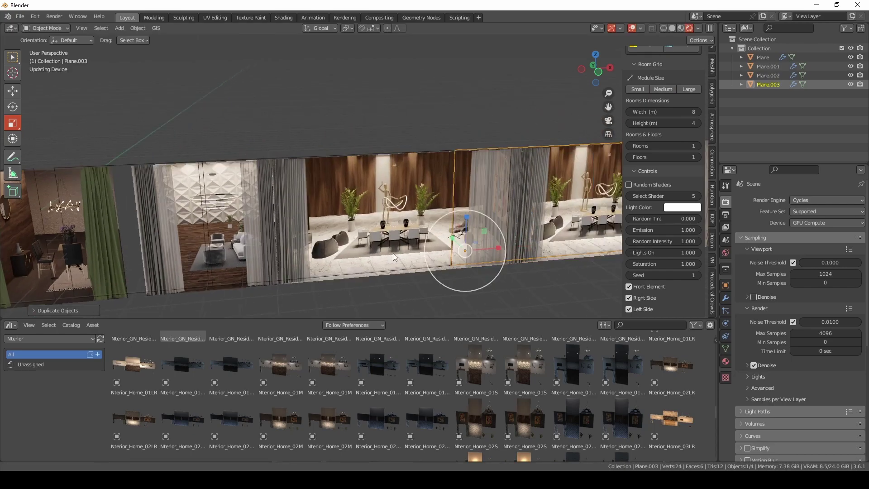
middle_click_drag(382, 253, 329, 254, "shift")
left_click_drag(671, 196, 653, 196)
scroll(450, 238, "down", 2)
left_click(629, 196)
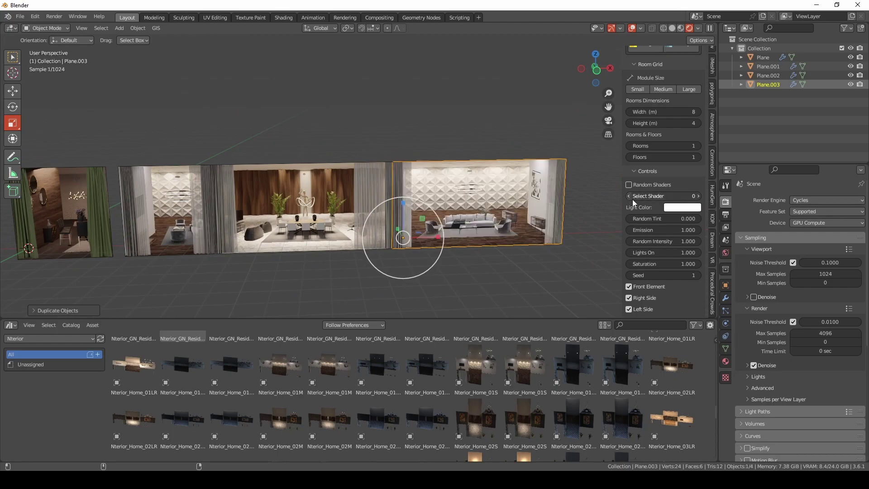
middle_click_drag(409, 200, 434, 218)
scroll(433, 218, "down", 4)
middle_click_drag(364, 230, 389, 216)
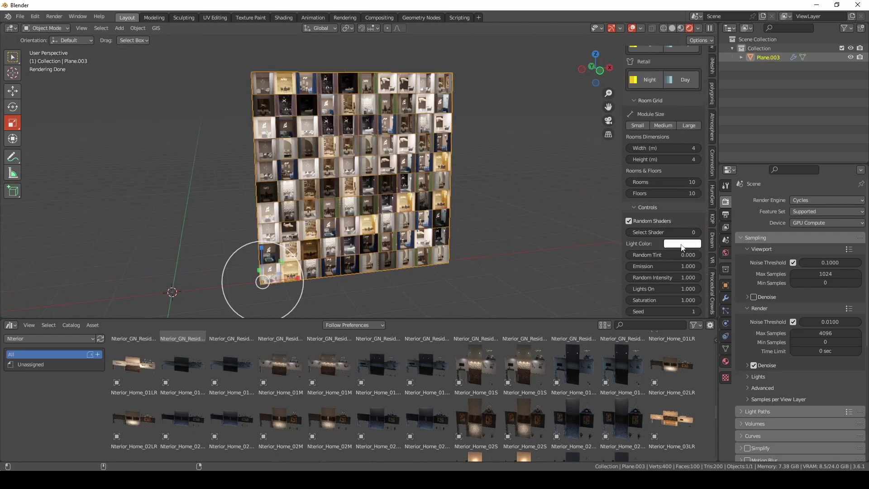
Set the 10 by 10 room grid's Light Color to warm orange (hue 0.072, saturation 0.877) and try Random Tint at 0.140, ending on 0.030
left_click(682, 246)
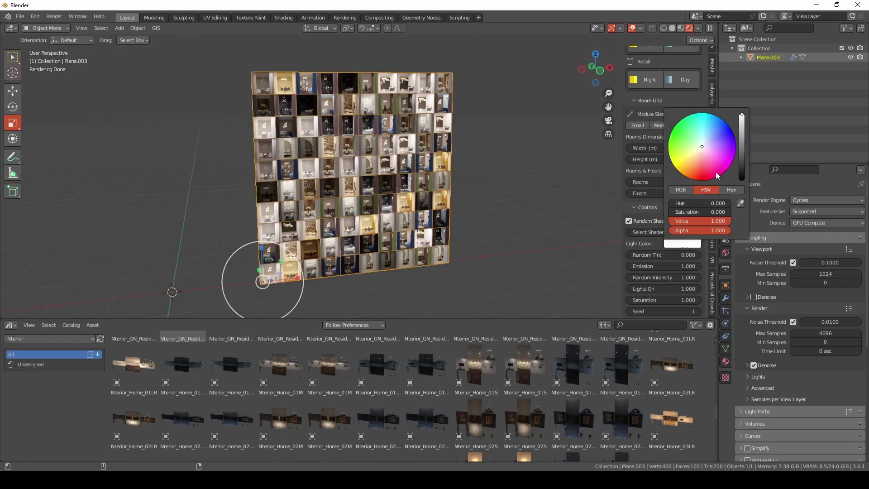
left_click_drag(702, 147, 690, 164)
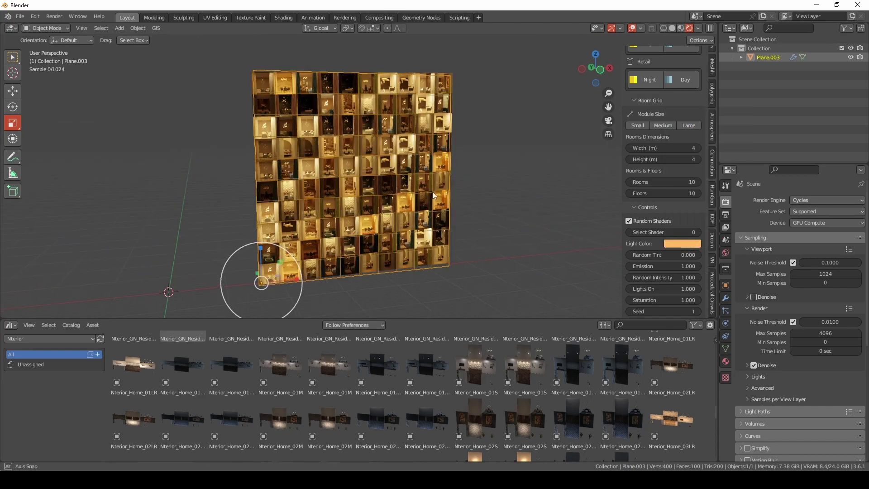
scroll(434, 185, "up", 4)
scroll(432, 216, "up", 3)
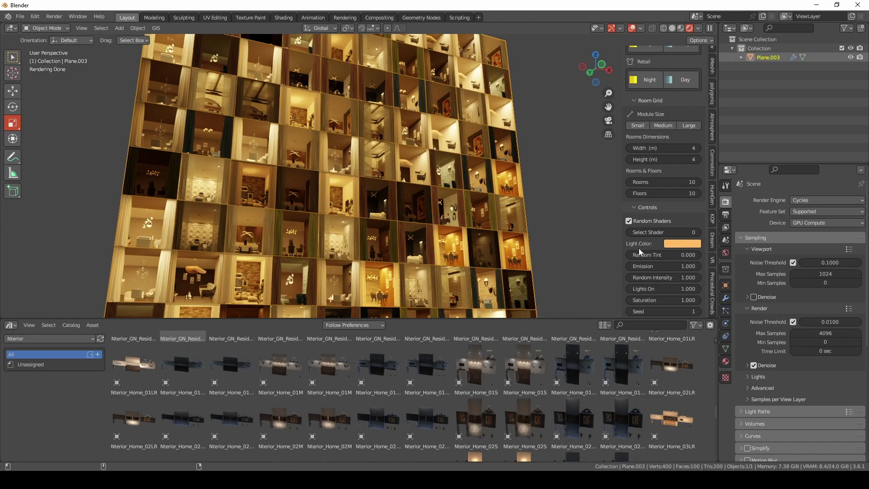
mouse_move(645, 255)
left_mouse_down()
mouse_move(663, 255)
mouse_move(615, 254)
mouse_move(661, 255)
left_mouse_up()
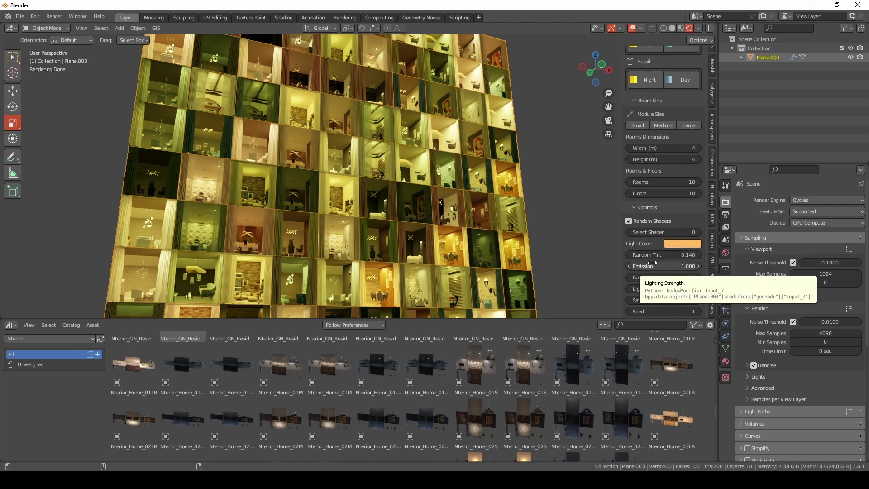
left_click_drag(651, 255, 630, 255)
Change the room grid's Light Color to blue and vary Random Tint through -0.140 and 0.070 up to 1.000
left_click(674, 244)
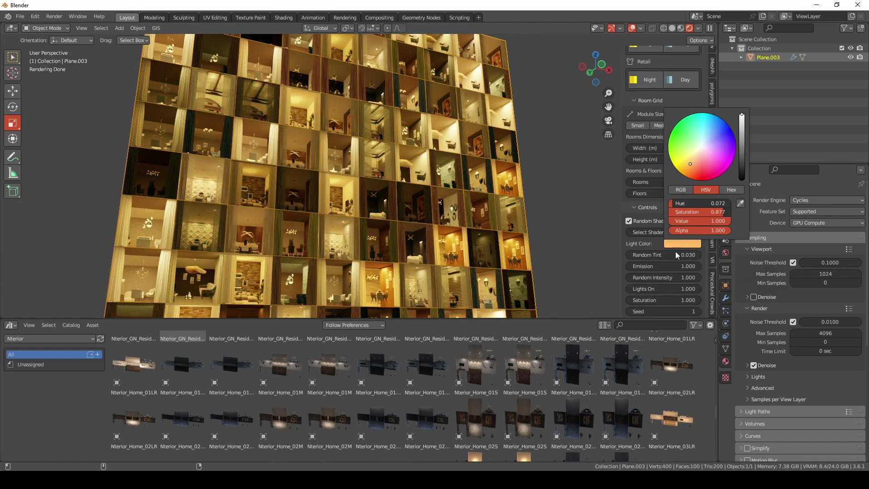
left_click_drag(701, 148, 720, 128)
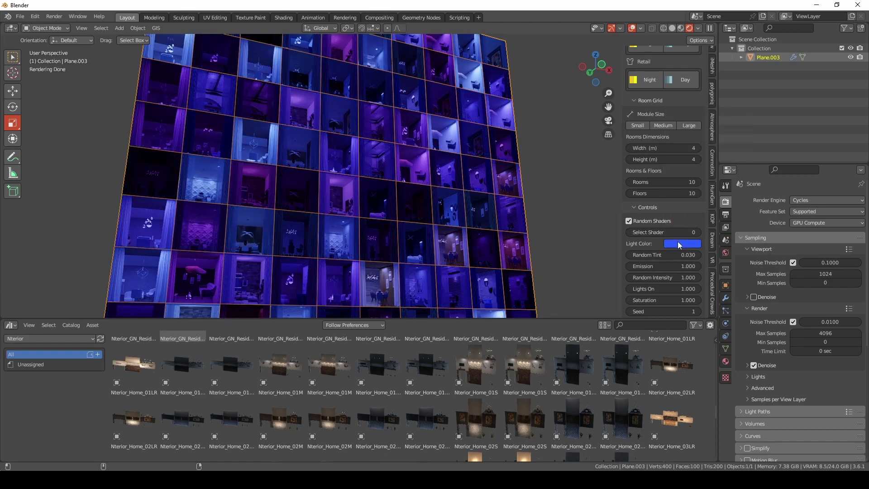
left_click_drag(669, 254, 629, 255)
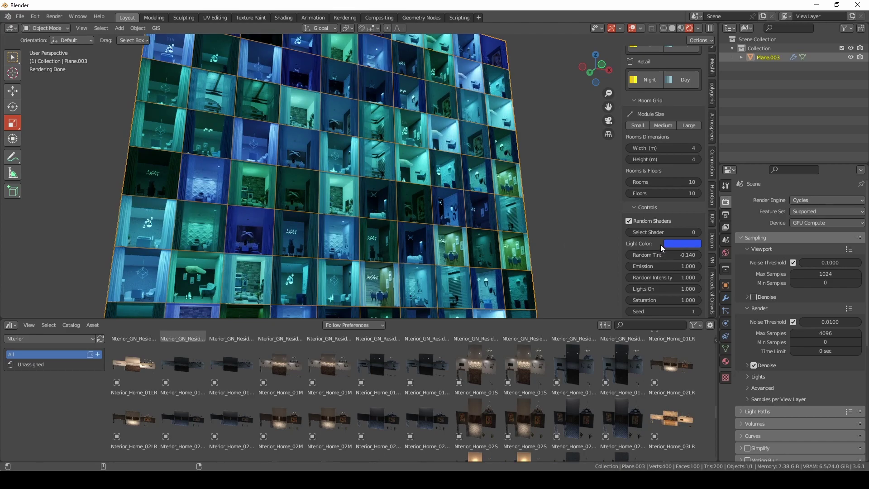
left_click_drag(659, 254, 704, 255)
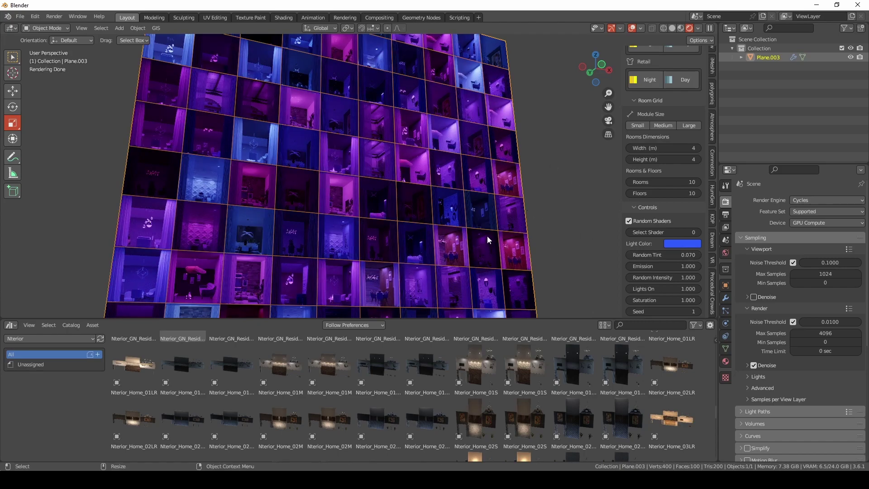
middle_click_drag(487, 235, 420, 189)
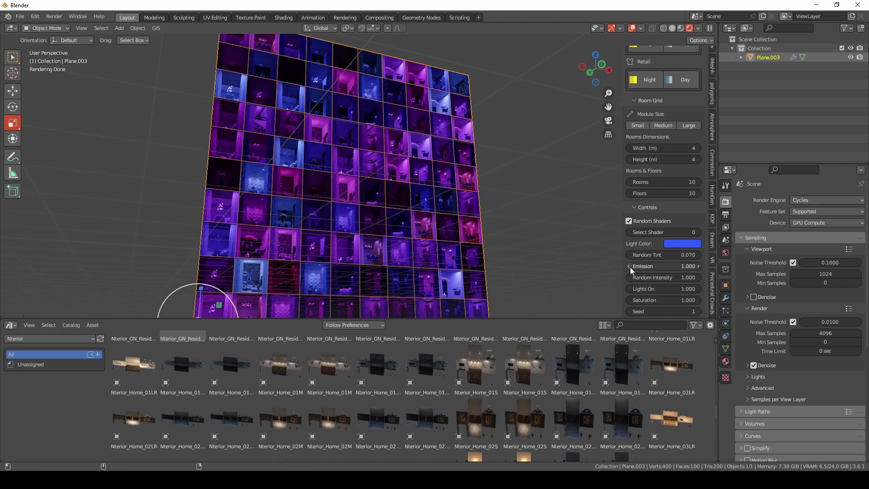
left_click_drag(641, 254, 701, 255)
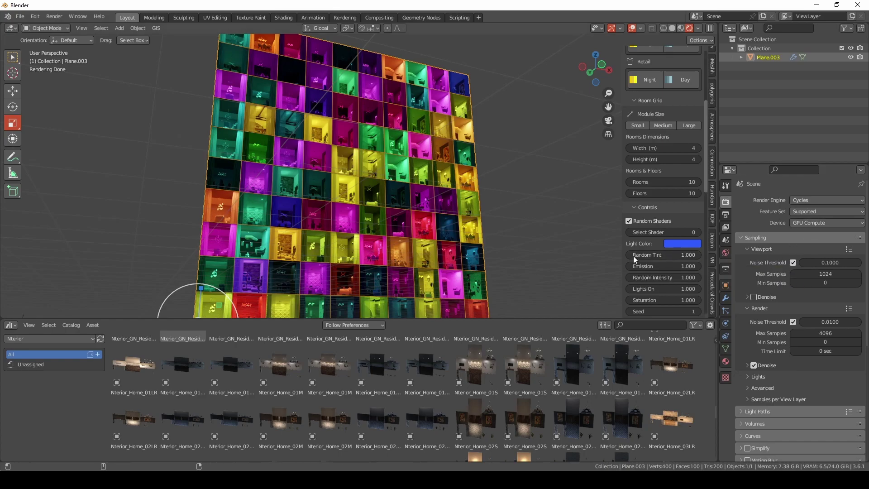
Set the room grid's Light Color to salmon pink and its Random Tint to 0.200
left_click(692, 246)
left_click_drag(716, 221, 684, 212)
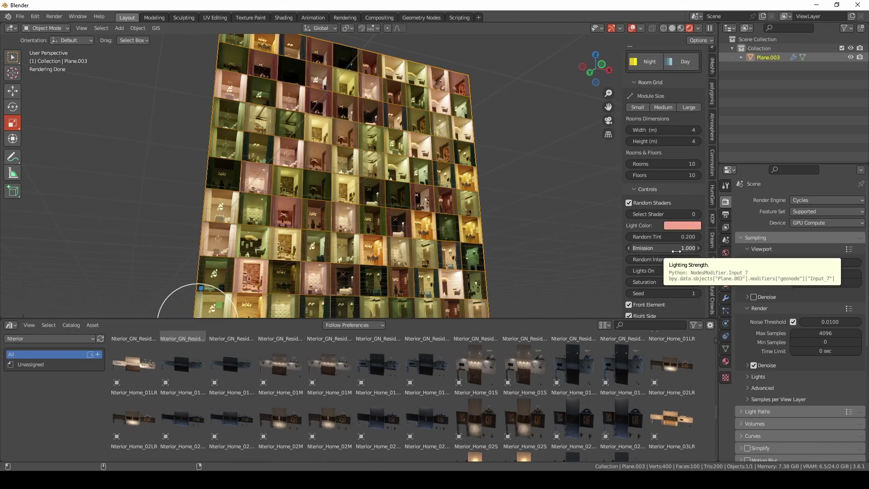
Try different Emission and Random Intensity strengths on the room grid and return both to 1.000
left_click_drag(676, 251, 625, 251)
left_click(677, 250)
type("1")
key("Return")
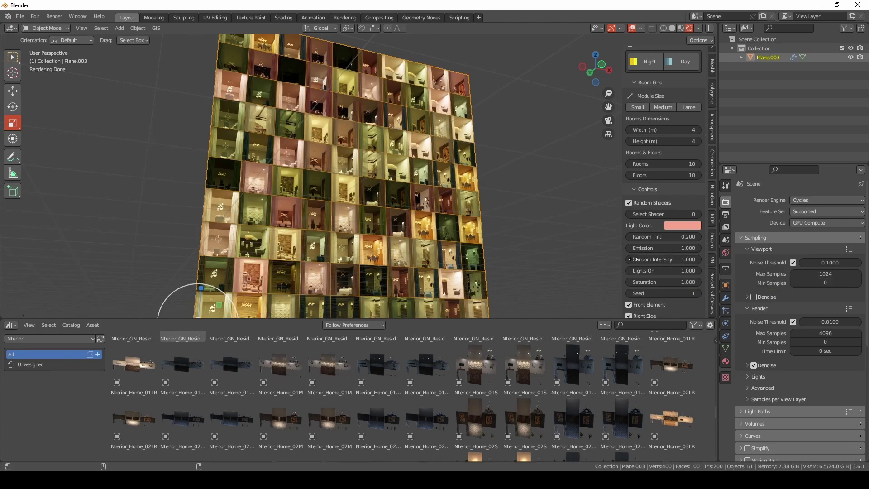
mouse_move(679, 260)
left_mouse_down()
mouse_move(647, 259)
mouse_move(681, 260)
left_mouse_up()
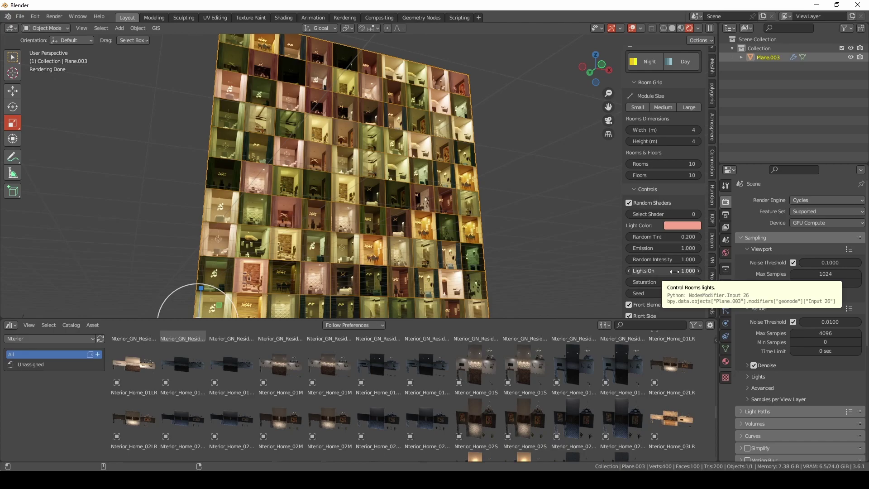
Reduce the room grid's Lights On to 0.150 and lower its Saturation
left_click_drag(674, 271, 647, 271)
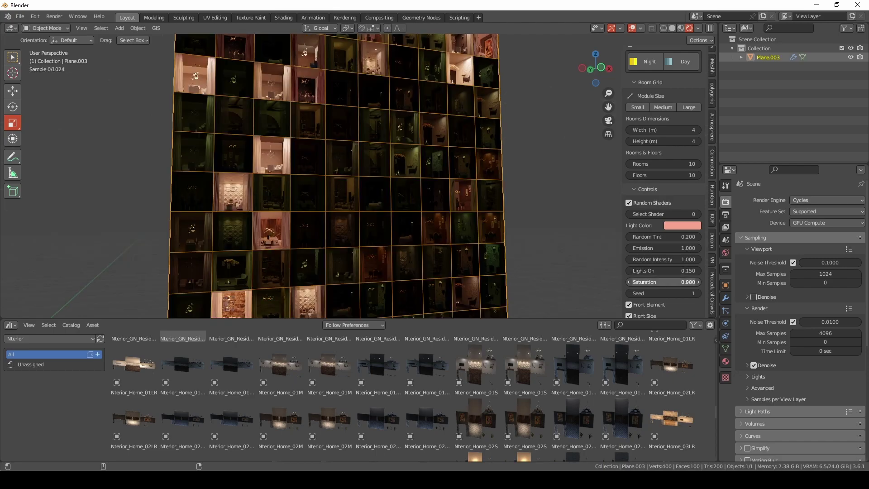
left_click_drag(669, 281, 633, 293)
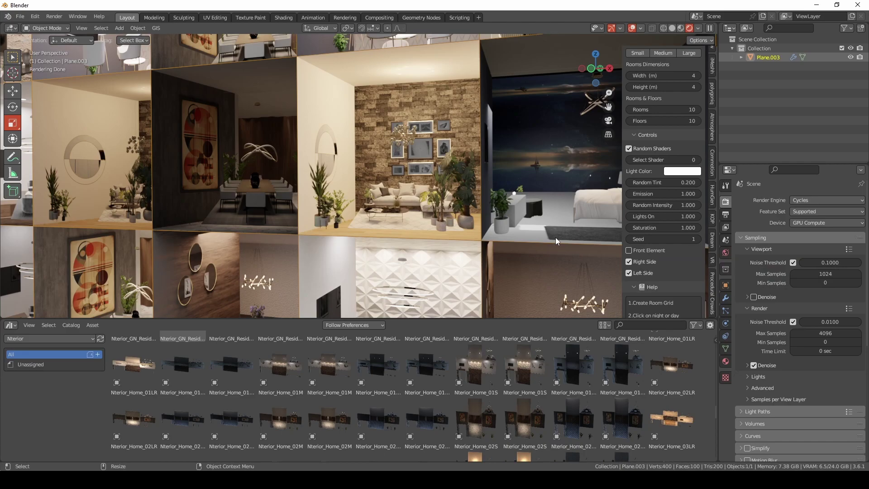
Enable Front Element to add curtains to the rooms, and toggle Left Side off and on again
scroll(613, 181, "up", 3)
scroll(674, 135, "up", 1)
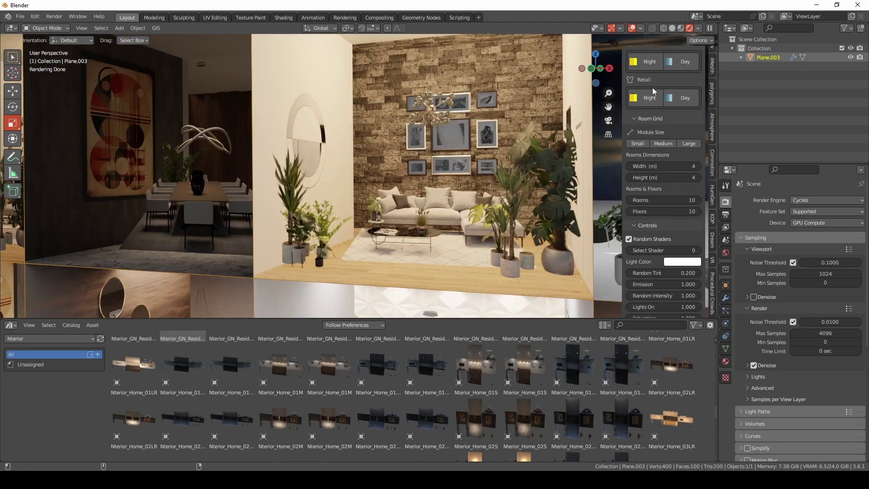
scroll(654, 107, "up", 3)
scroll(412, 189, "down", 2)
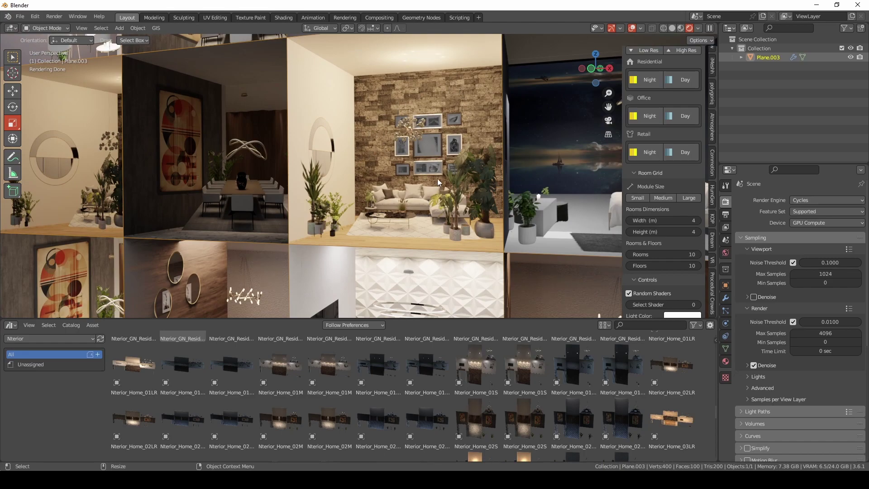
scroll(663, 278, "down", 8)
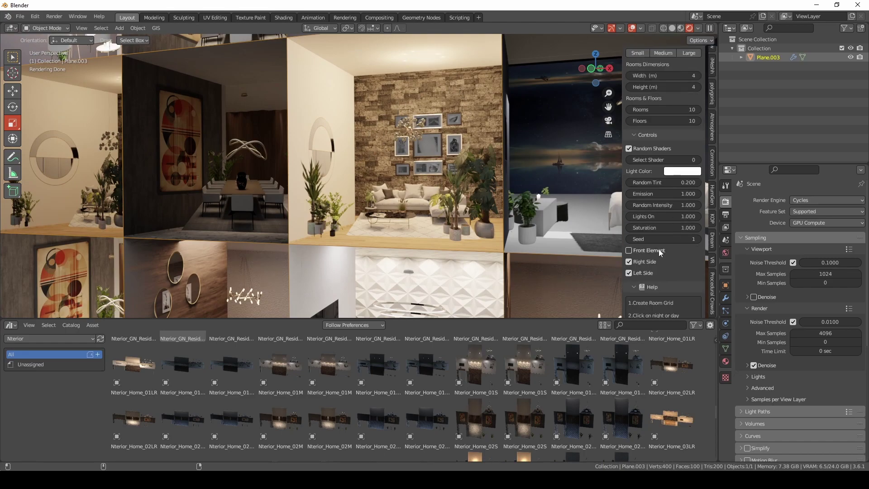
left_click(658, 249)
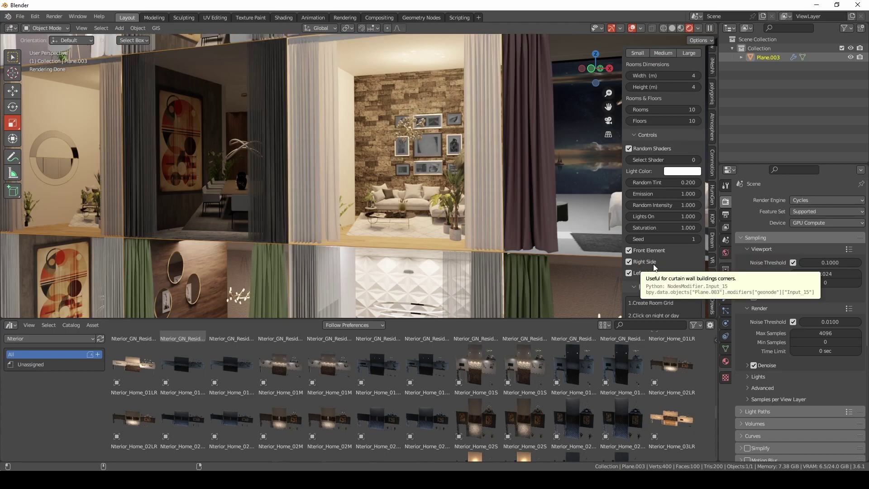
left_click(650, 271)
left_click(649, 271)
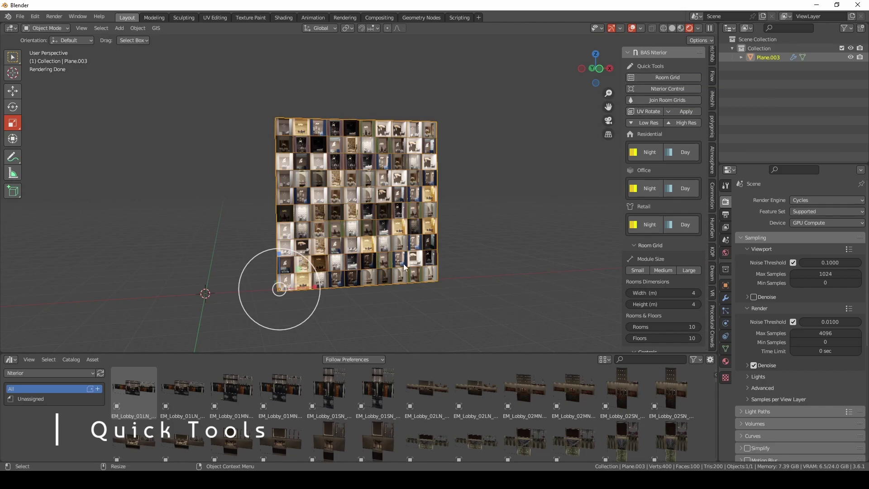
Delete the existing room grid and create a fresh default Room Grid
key("Delete")
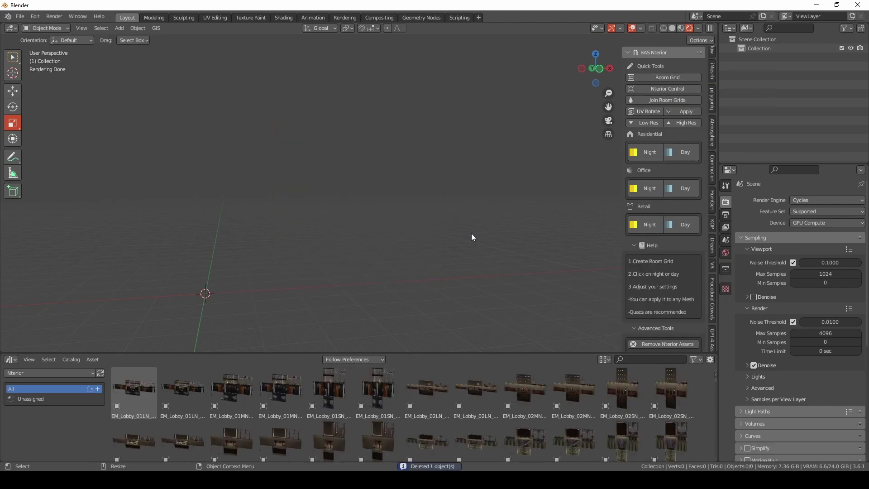
left_click(664, 80)
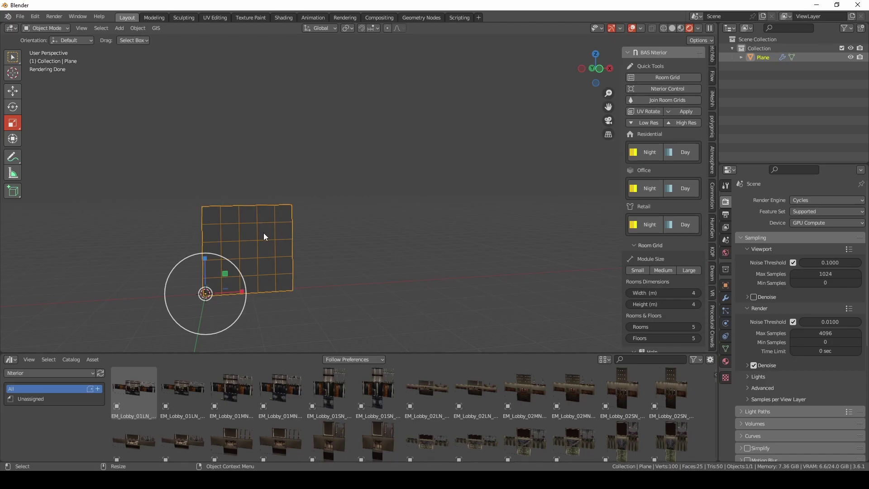
Try room dimensions of 18 m width and 10 m height on the new grid, and return it to the Small module size
scroll(681, 279, "down", 3)
left_click_drag(660, 240, 670, 250)
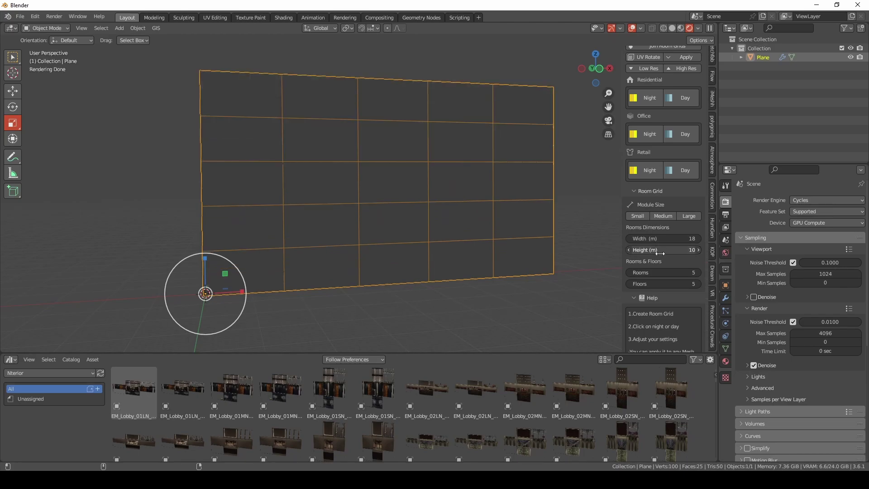
left_click(638, 215)
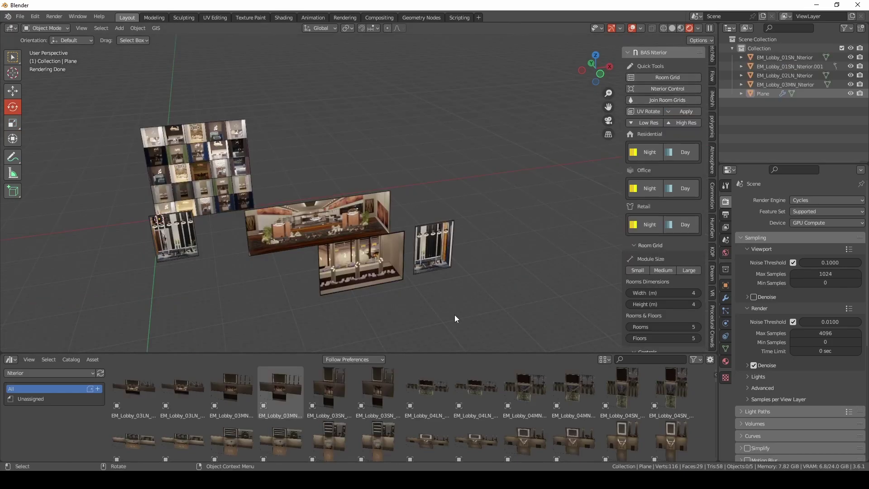
Join the four separate lobby planes into one object and add Nterior Control to it
left_click_drag(453, 317, 129, 246)
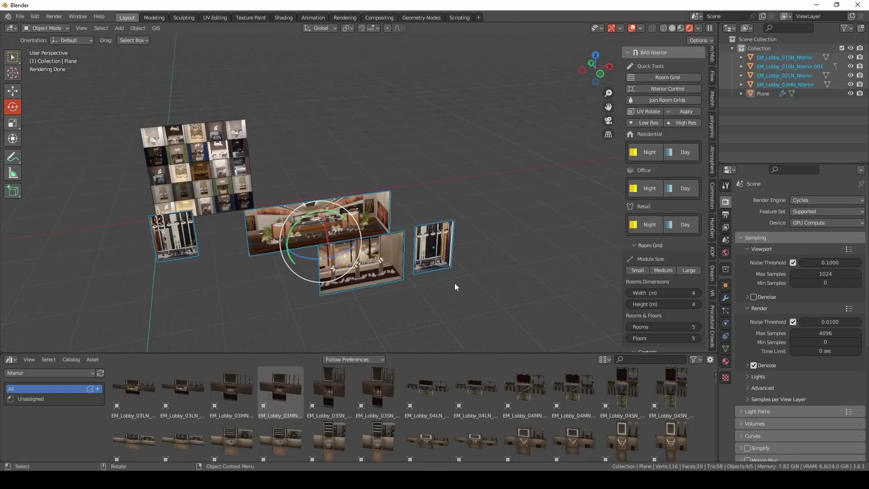
key("ctrl+j")
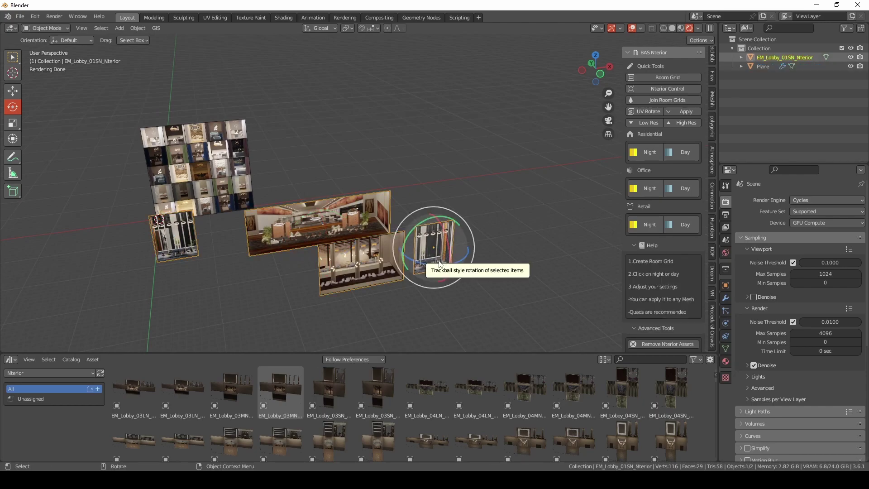
left_click(677, 88)
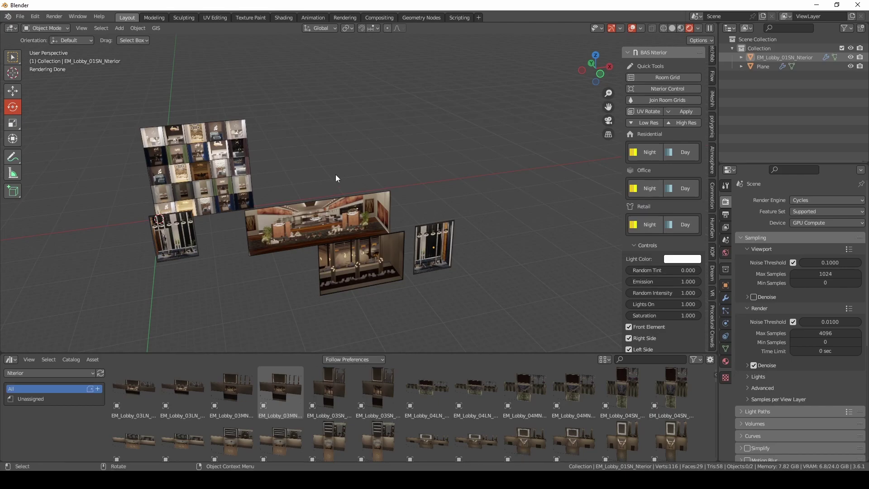
Set the joined lobby object's Light Color to a light peach tone
left_click(354, 262)
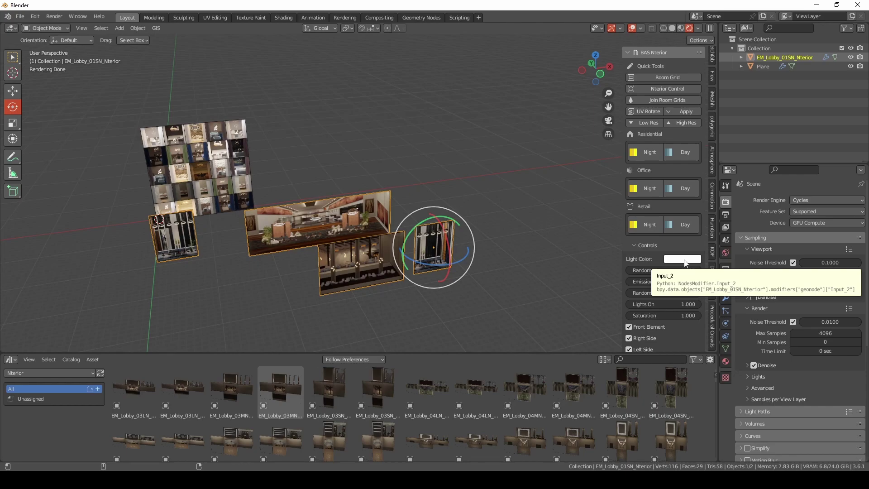
left_click(683, 259)
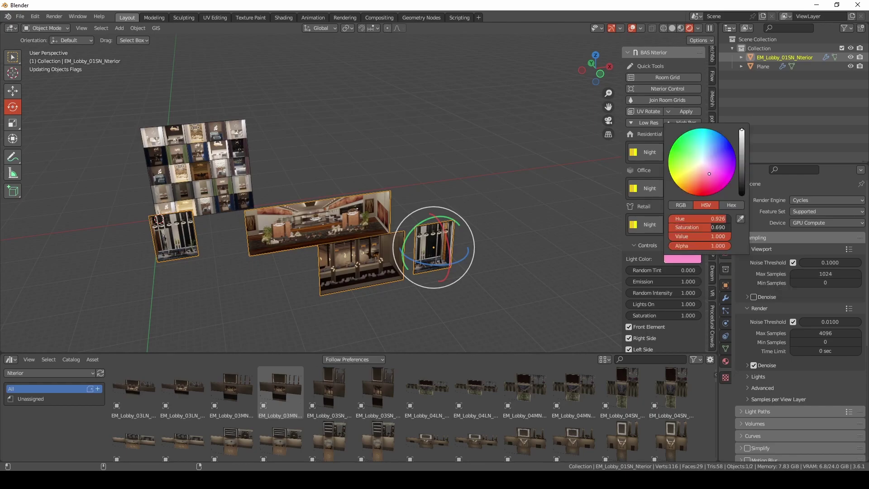
left_click(694, 170)
left_click_drag(695, 170, 697, 173)
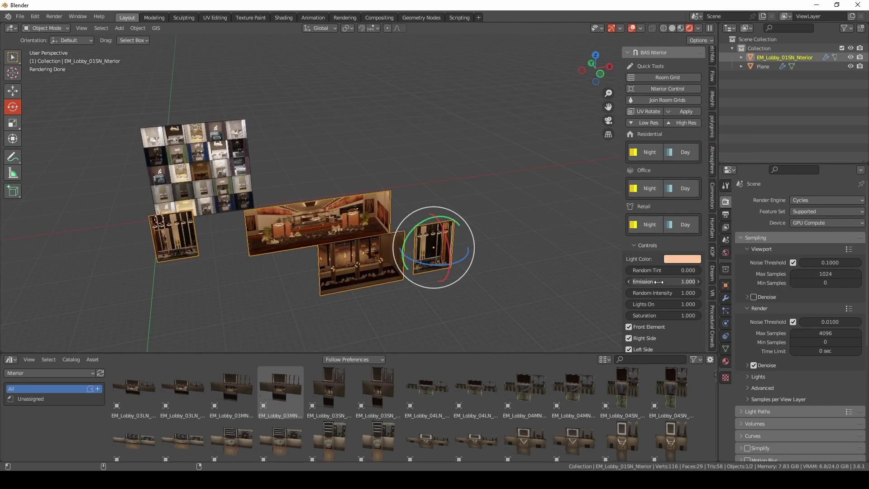
Try other lighting values on the joined lobby object, including Lights On at 0.9, and reset them to their defaults
mouse_move(662, 270)
left_mouse_down()
mouse_move(634, 270)
mouse_move(707, 271)
mouse_move(661, 270)
mouse_move(679, 282)
mouse_move(577, 282)
mouse_move(662, 283)
mouse_move(656, 294)
mouse_move(614, 293)
left_mouse_up()
key("BackSpace")
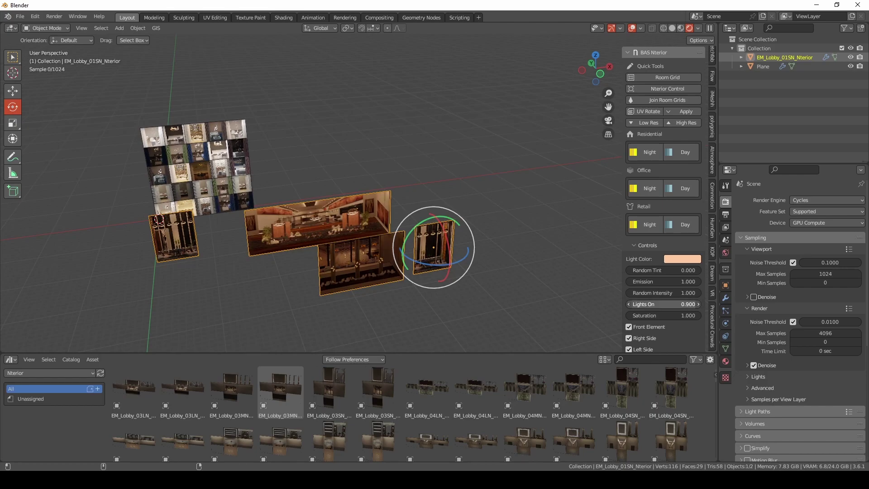
Inspect the room grid's controls, return to the joined lobby object and open its material slots
left_click(172, 153)
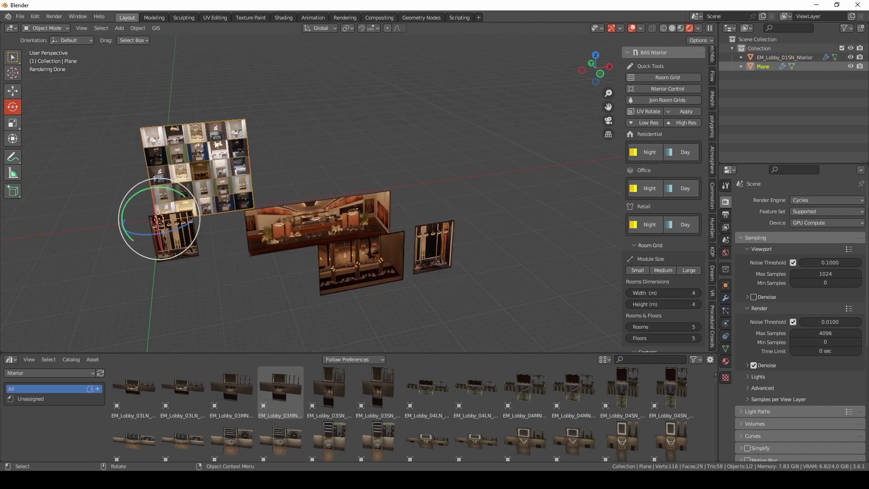
left_click(380, 237)
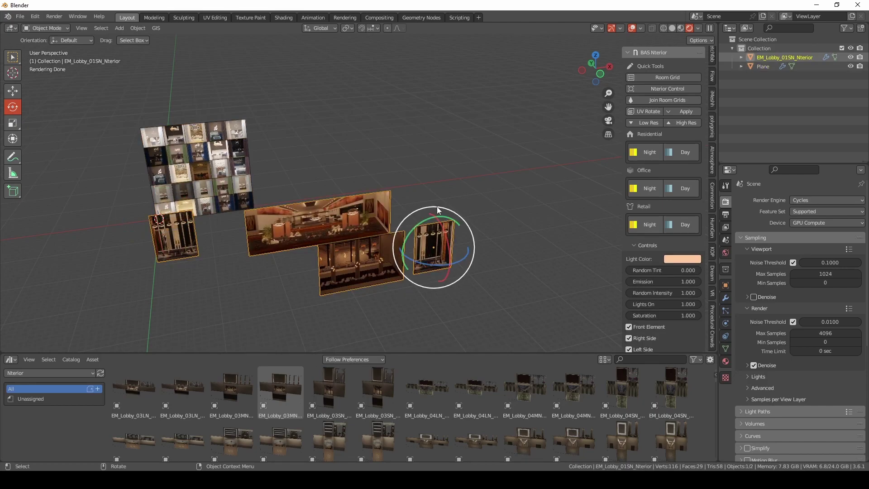
left_click(726, 362)
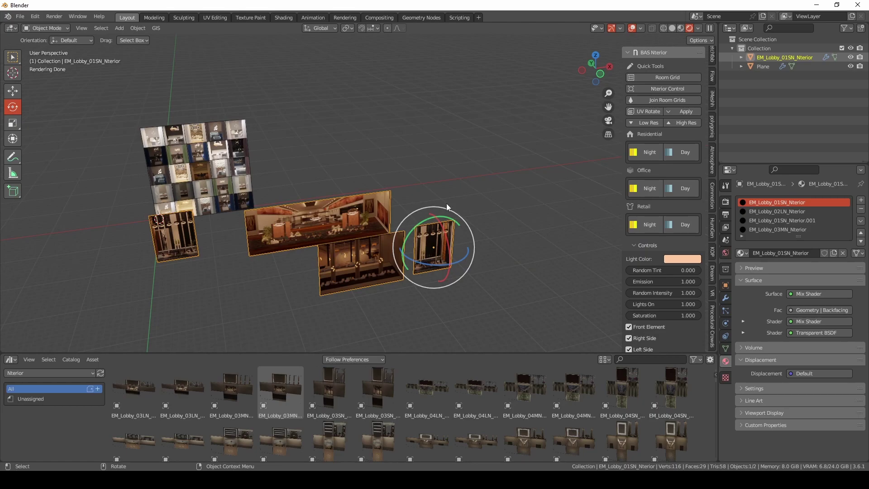
scroll(459, 234, "up", 2)
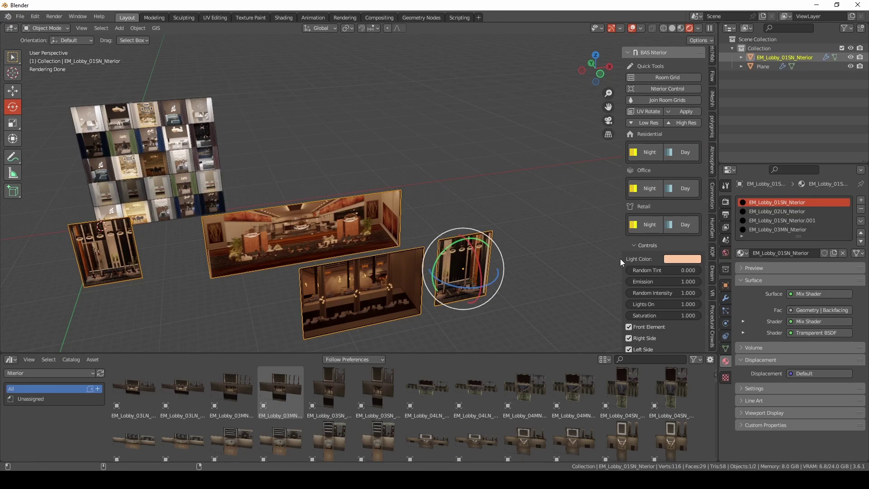
Separate the plane using the EM_Lobby_03MN_Nterior material from the joined lobby mesh into its own object
key("Tab")
left_click(371, 292)
right_click(385, 289)
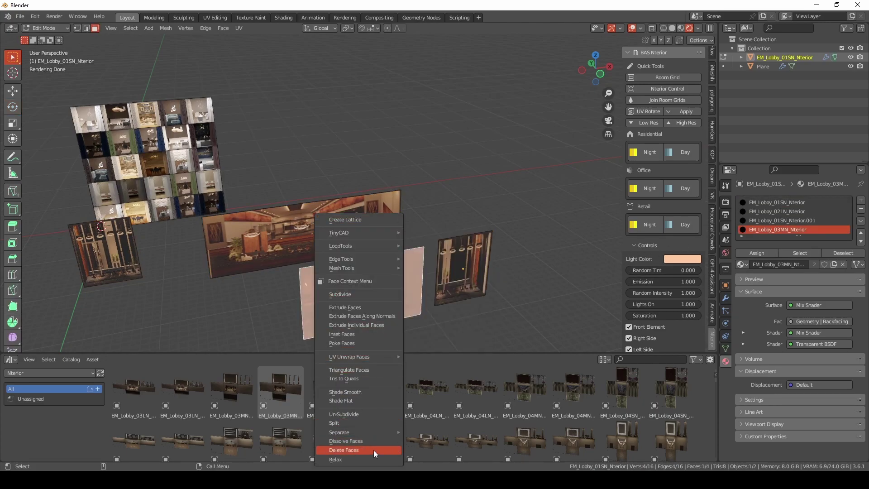
mouse_move(395, 433)
left_click(448, 432)
key("Tab")
Set the separated lobby plane's Light Color to light blue
left_click(402, 297)
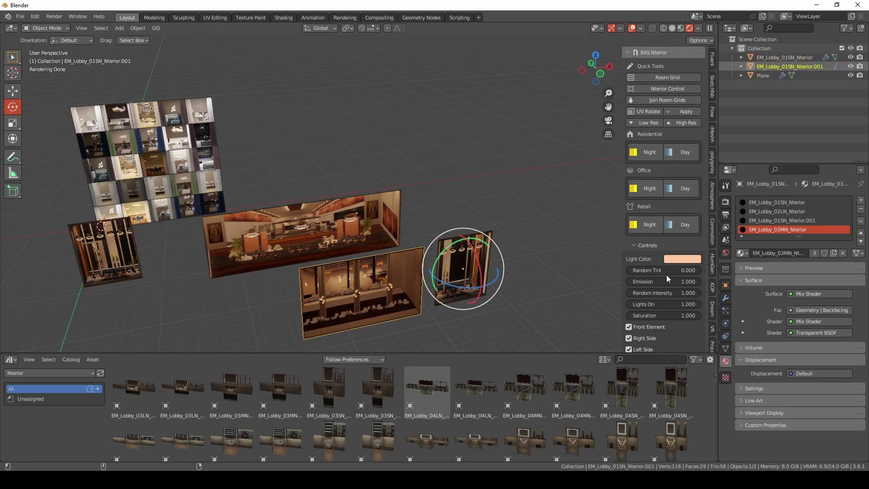
left_click(680, 259)
left_click(694, 168)
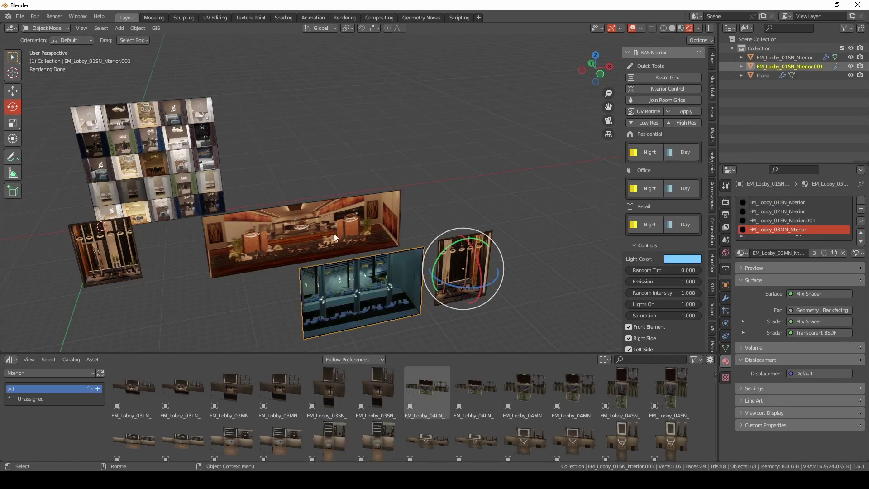
left_click(474, 169)
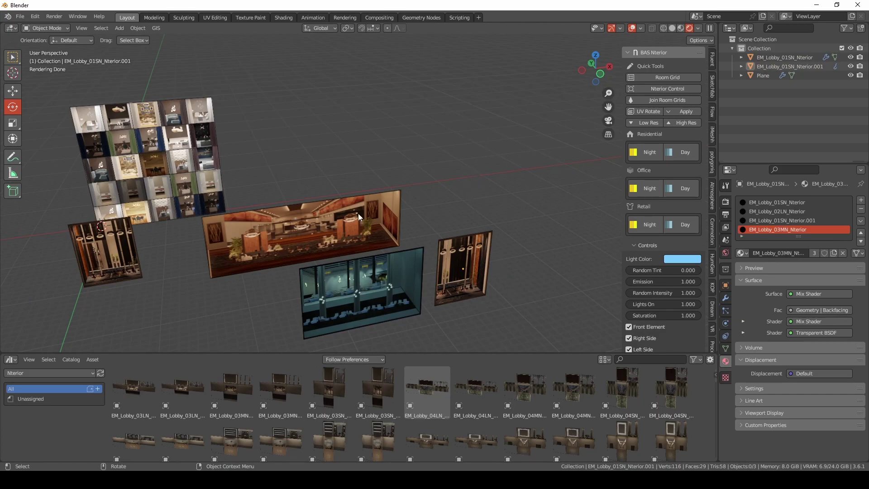
scroll(587, 417, "down", 10)
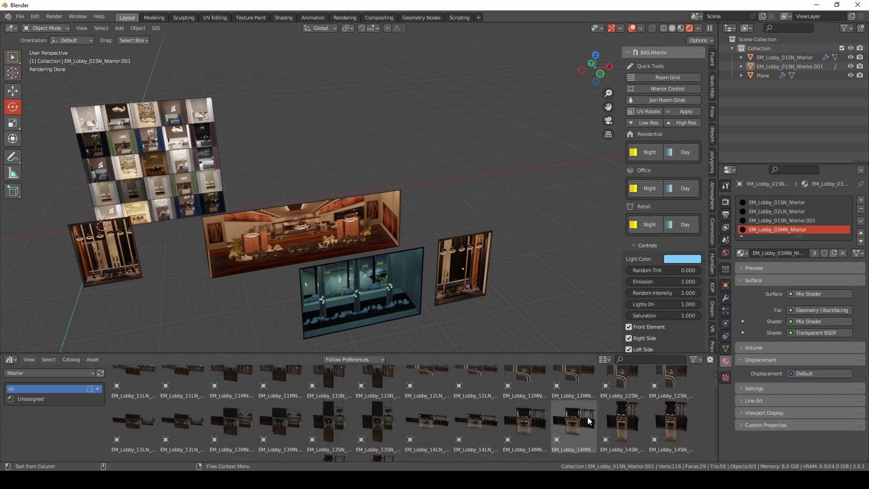
left_click(468, 258)
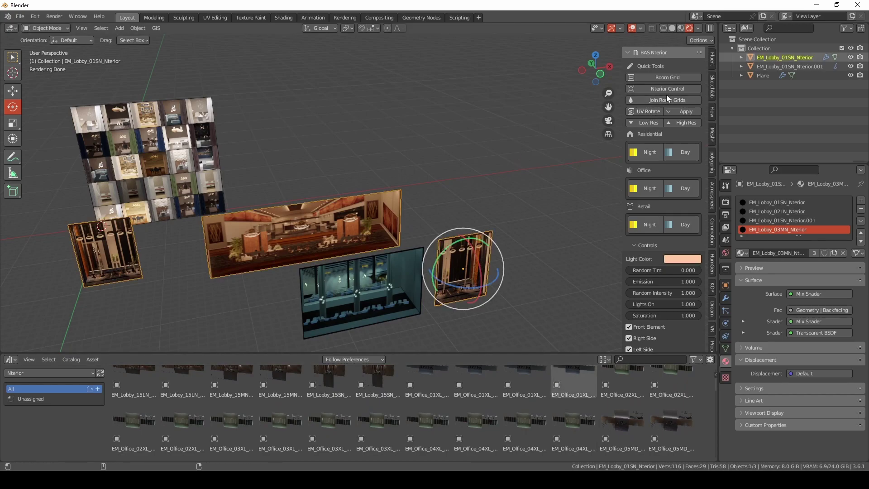
left_click(666, 99)
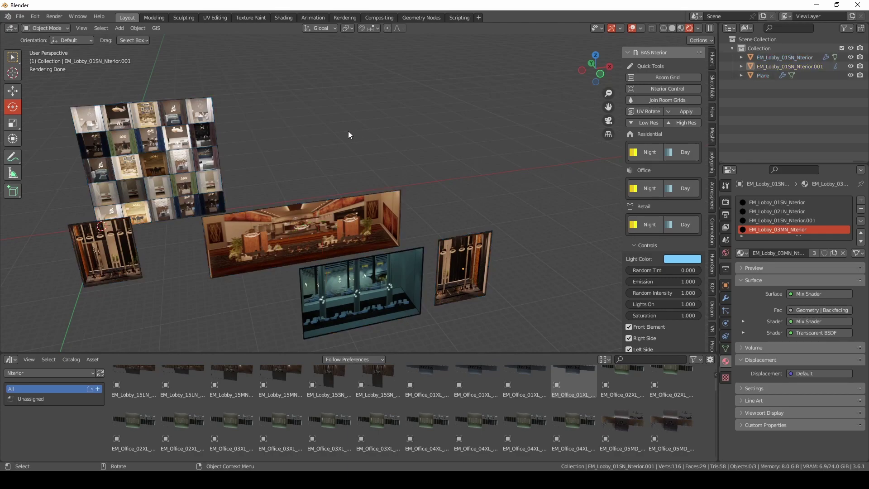
Duplicate the residential room grid along the X axis and rotate the copy perpendicular to the original
left_click(209, 148)
middle_click_drag(291, 175, 301, 200)
key("shift+d")
key("x")
left_click(388, 196)
left_click_drag(273, 267, 331, 162)
Move the rotated room grid copy against the original's side edge so both form a building corner
scroll(330, 162, "up", 3)
middle_click_drag(331, 162, 276, 194)
middle_click_drag(321, 246, 397, 197, "shift")
key("shift+space")
key("g")
left_click_drag(380, 297, 359, 287)
Merge the two room grids with Join Room Grids, undo the join and apply it again
middle_click_drag(359, 286, 379, 216)
left_click(355, 215, "shift")
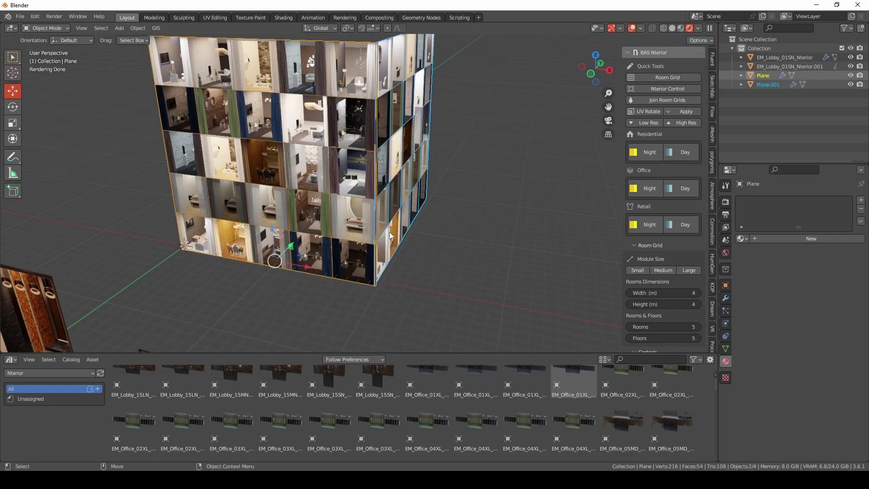
middle_click_drag(419, 192, 416, 240, "alt")
left_click(679, 100)
middle_click_drag(538, 236, 374, 220)
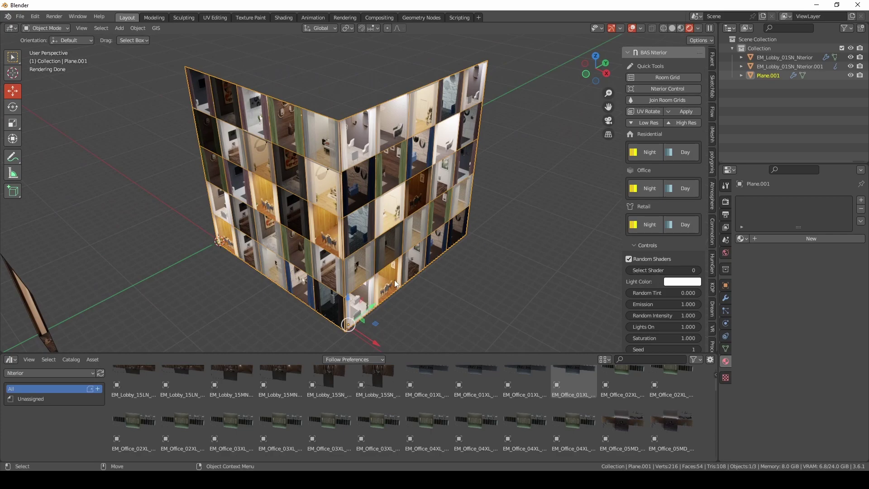
middle_click_drag(380, 210, 328, 182)
key("ctrl+z")
left_click(667, 100)
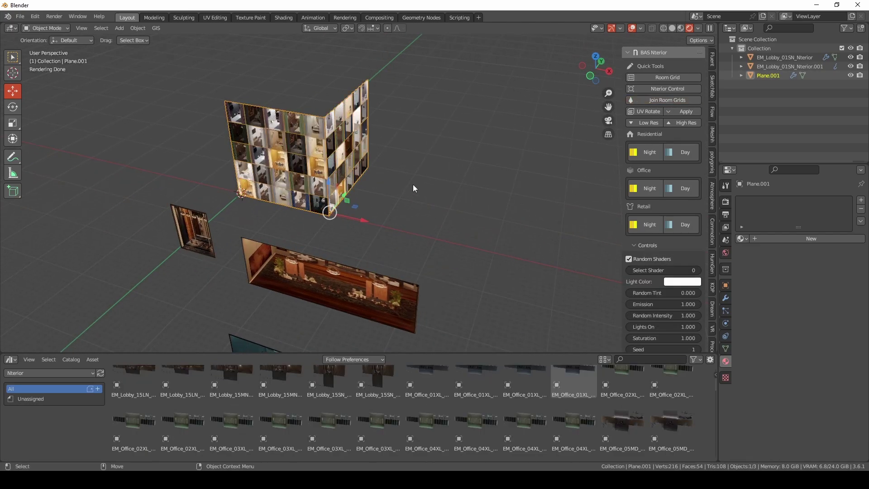
middle_click_drag(416, 218, 401, 314)
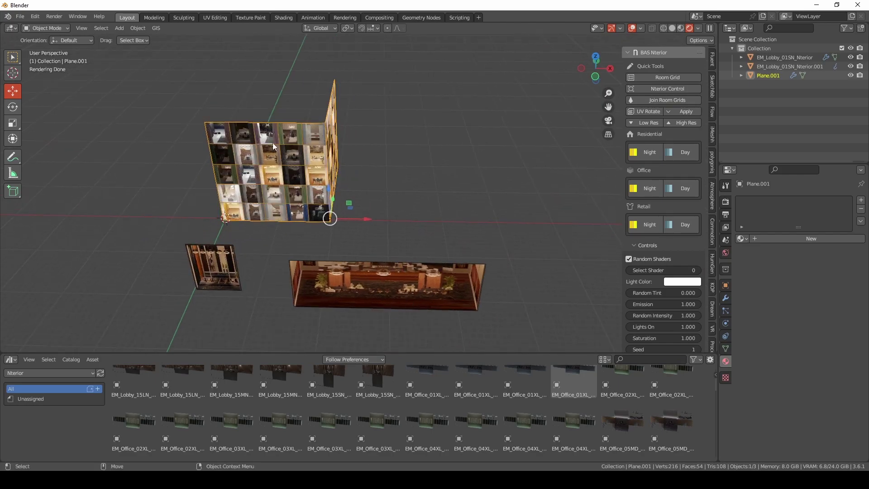
Select both lobby objects plus the room grid and join them into one object with Blender's regular Join
left_click(395, 291)
scroll(463, 192, "down", 3)
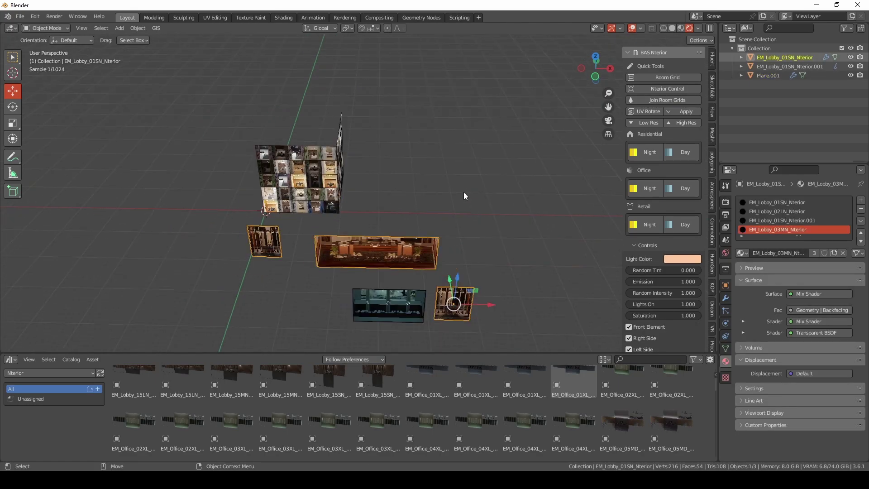
left_click(393, 305, "shift")
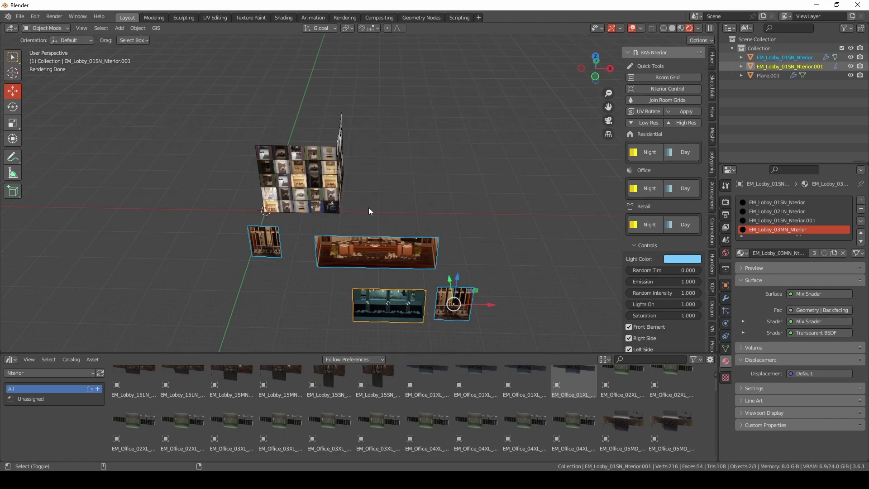
left_click(330, 183, "shift")
middle_click_drag(464, 195, 475, 192)
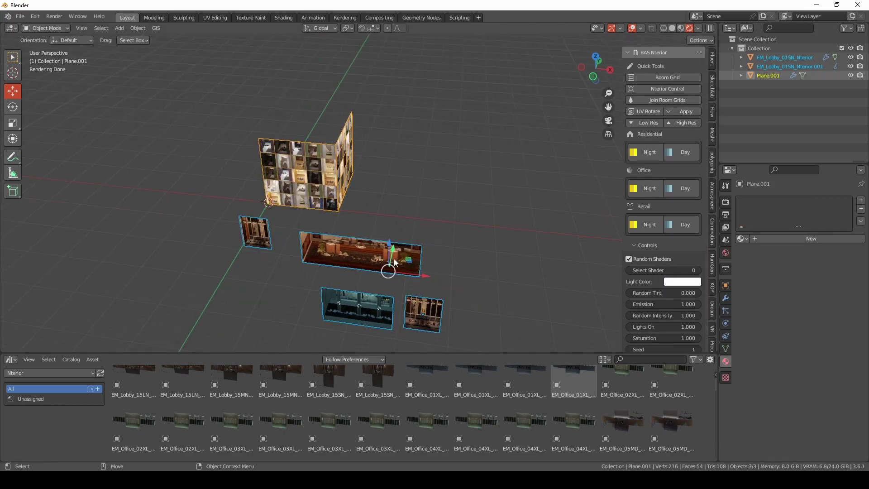
key("ctrl+j")
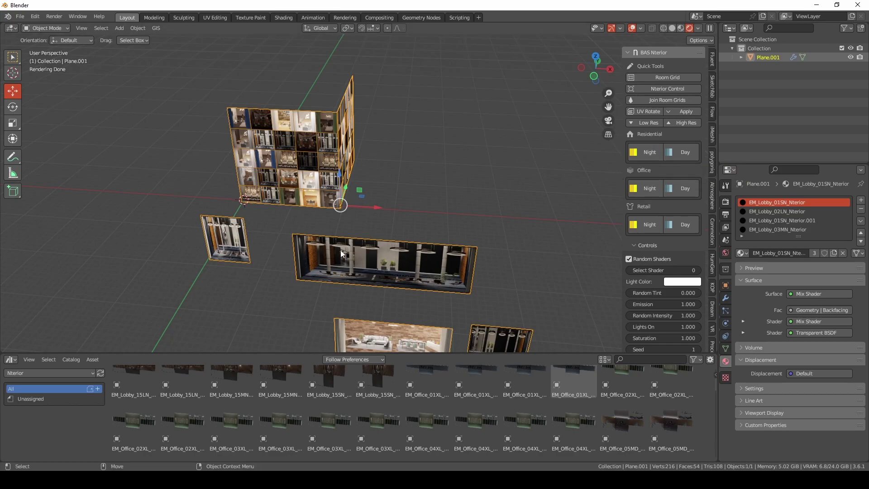
Add a cylinder with subdivided sides and move it about -2.1 m along X
scroll(338, 259, "down", 3)
left_click(119, 28)
left_click(254, 83)
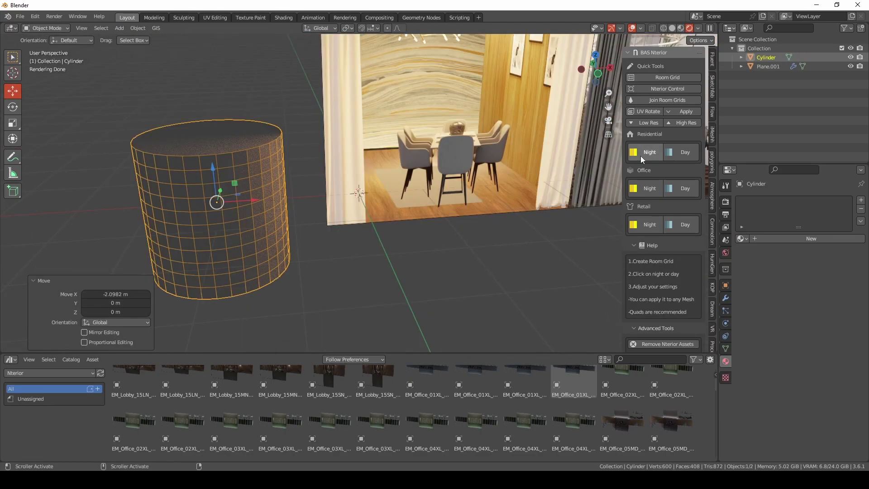
Apply the Residential Night interiors to the cylinder and frame it in the view
left_click(640, 155)
left_click(218, 233)
key("KP_Decimal")
middle_click_drag(436, 213, 414, 184)
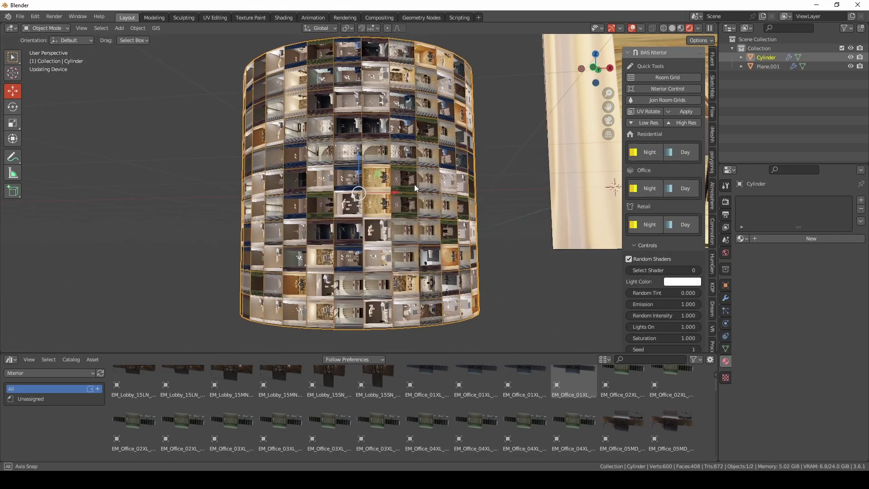
Rotate the cylinder's UVs with UV Rotate so the sideways rooms stand upright
scroll(414, 184, "up", 6)
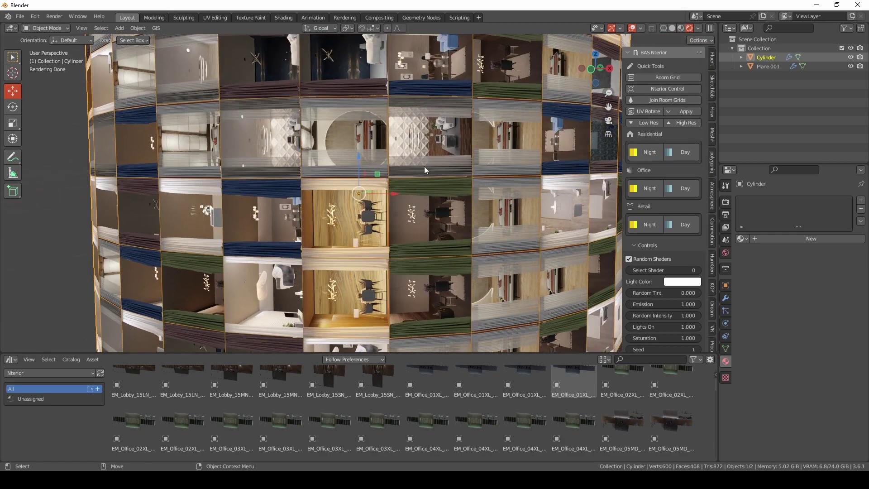
scroll(424, 166, "down", 4)
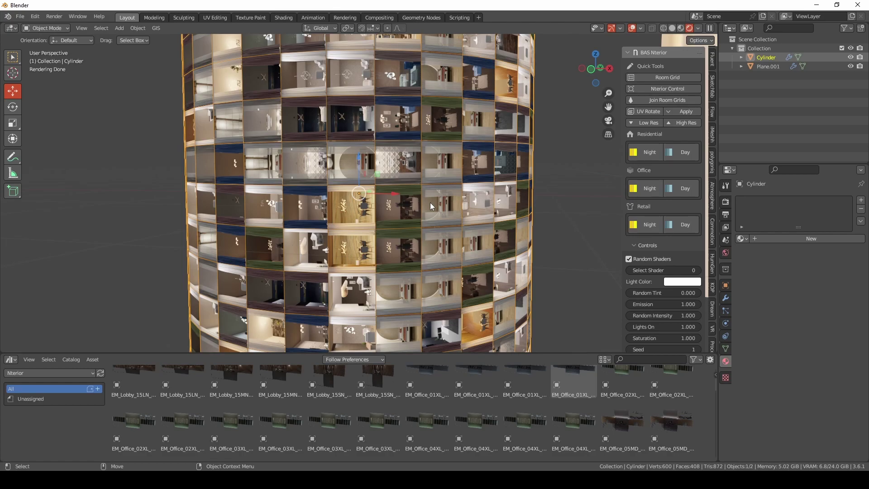
left_click(644, 112)
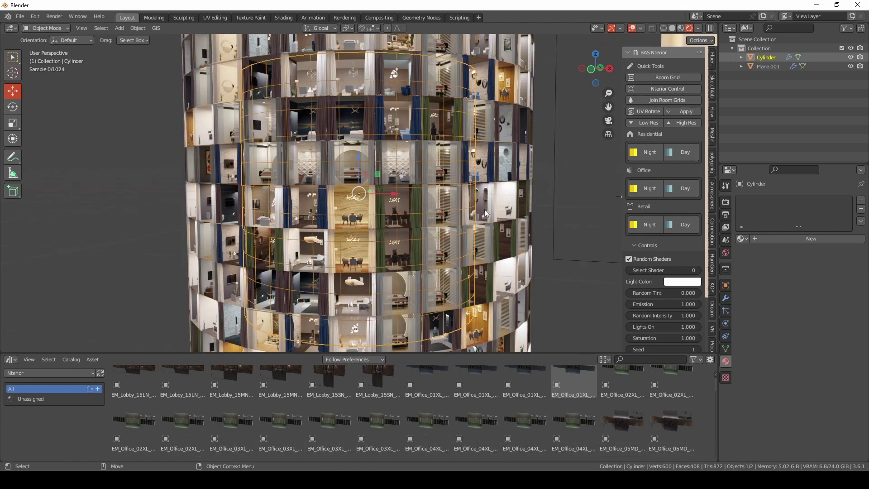
scroll(474, 229, "down", 2)
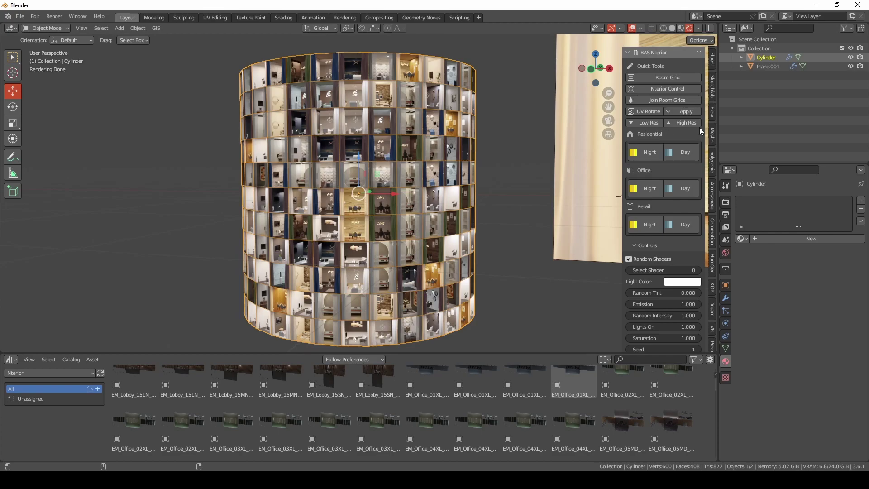
Switch the interior textures to Low Res and examine the cylinder's dining room up close
left_click(653, 125)
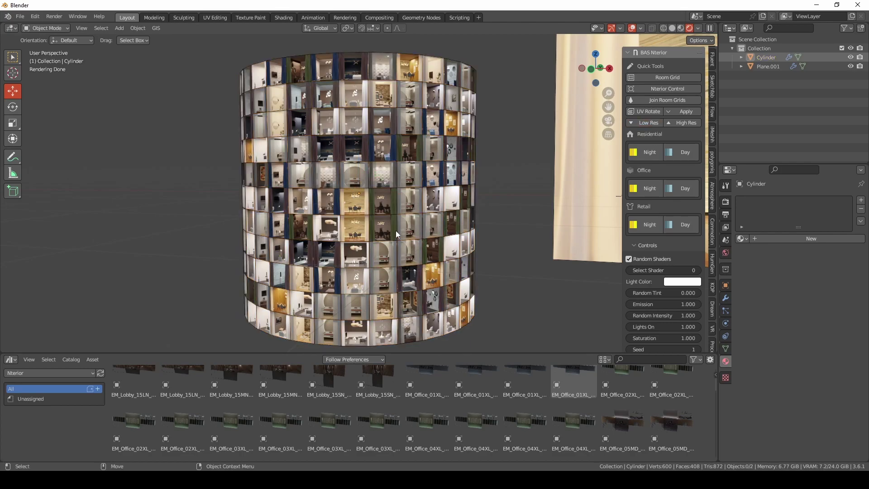
scroll(395, 230, "up", 10)
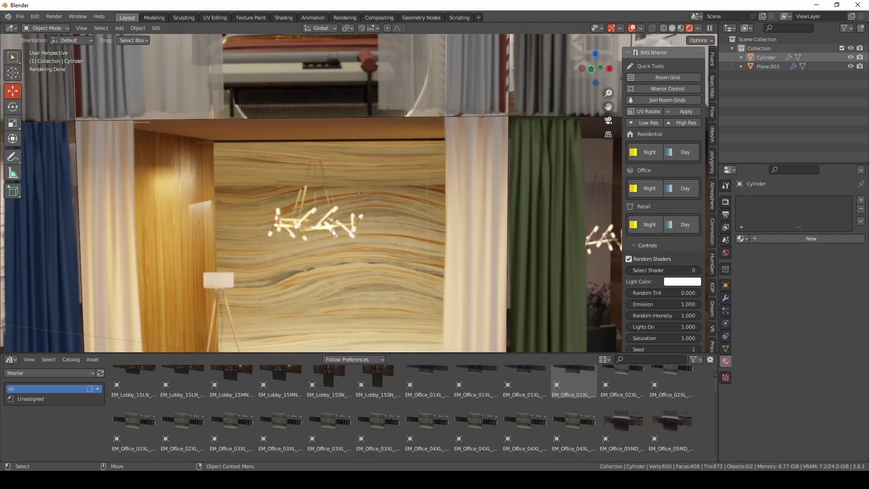
scroll(364, 197, "down", 4)
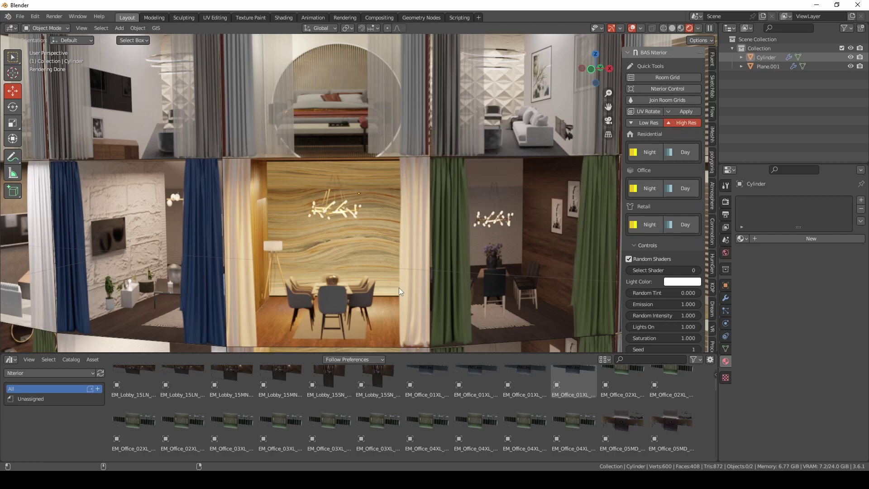
Switch the interior textures to High Res and compare the chandelier's detail up close
scroll(398, 287, "up", 8)
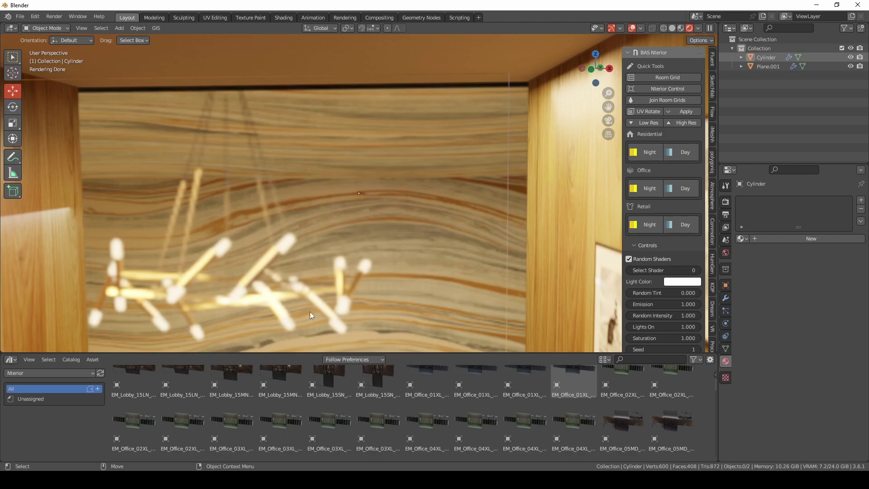
left_click(684, 123)
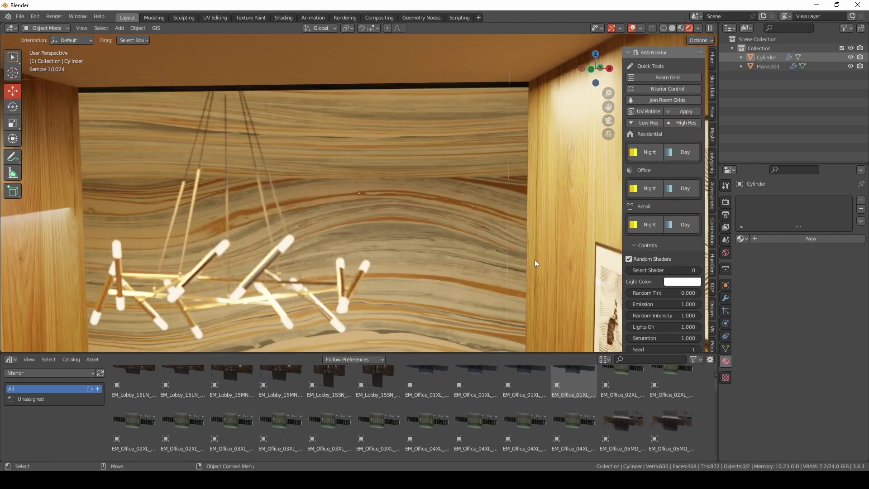
scroll(389, 251, "down", 8)
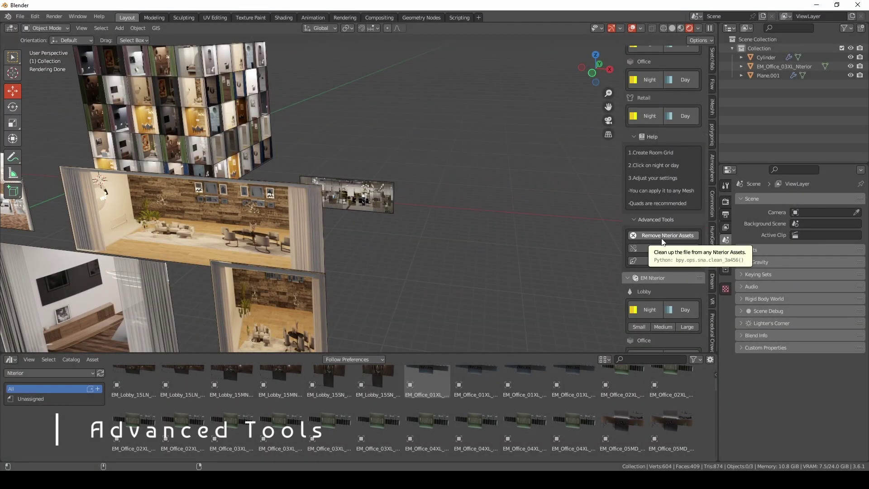
Clean all Nterior assets out of the file with Remove Nterior Assets and check the bare meshes
left_click(662, 235)
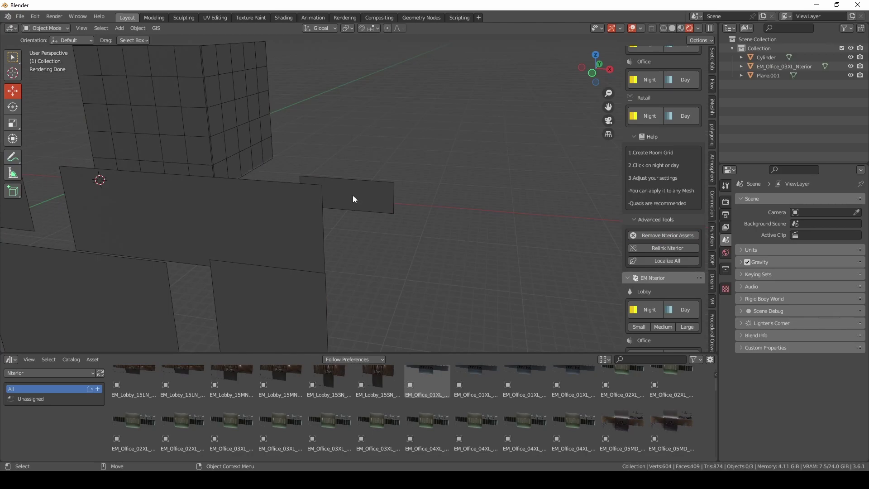
scroll(369, 188, "down", 3)
middle_click_drag(399, 190, 475, 218)
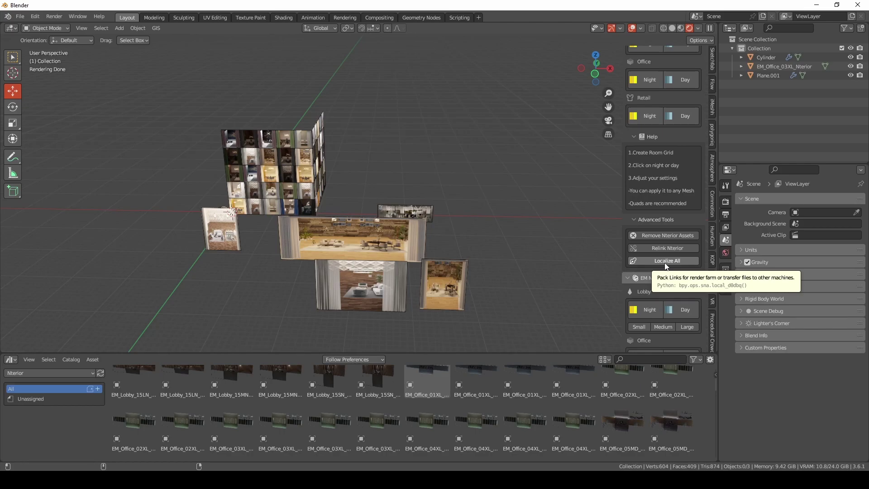
scroll(691, 215, "down", 5)
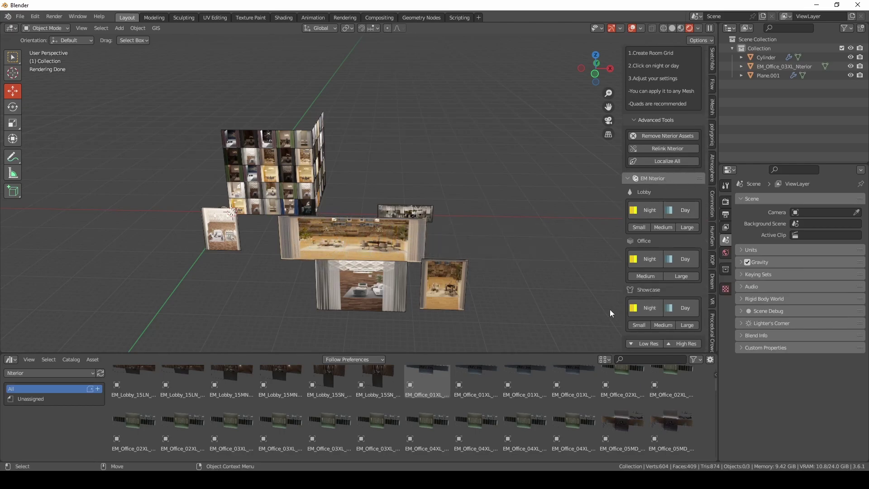
Delete the joined room grid, the cylinder and the office interior mesh to empty the scene
left_click(371, 249)
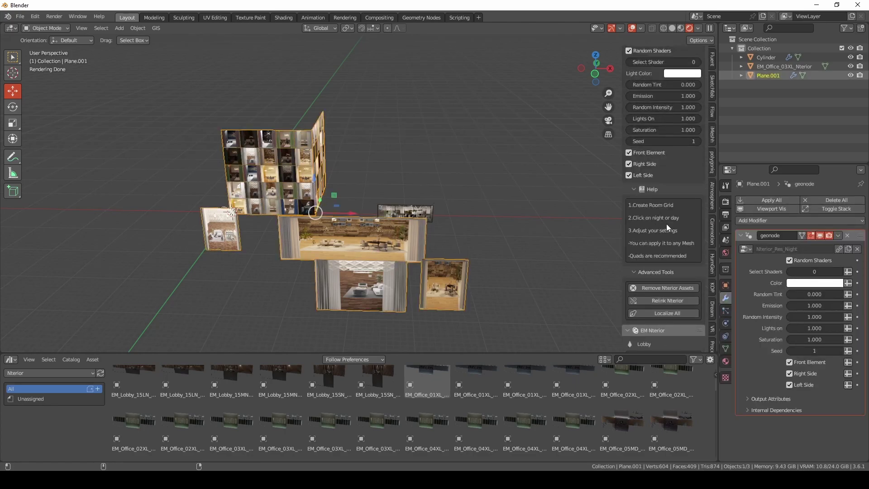
key("Delete")
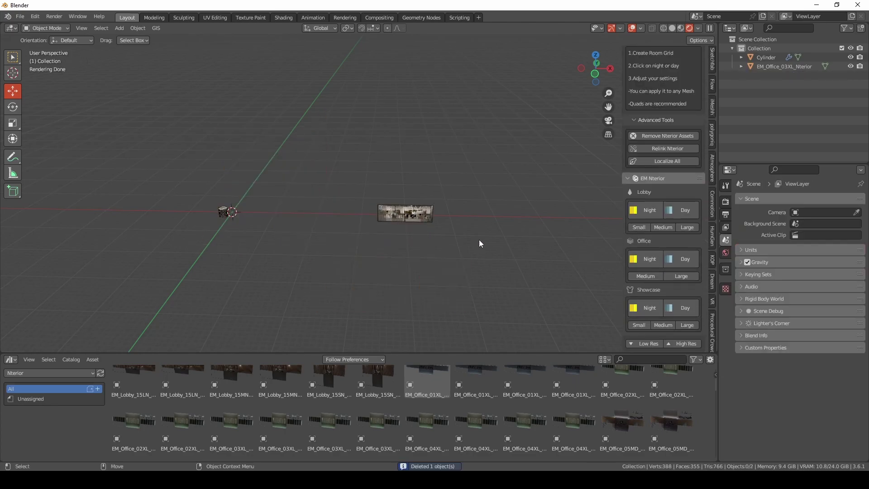
left_click_drag(449, 161, 212, 232)
key("Delete")
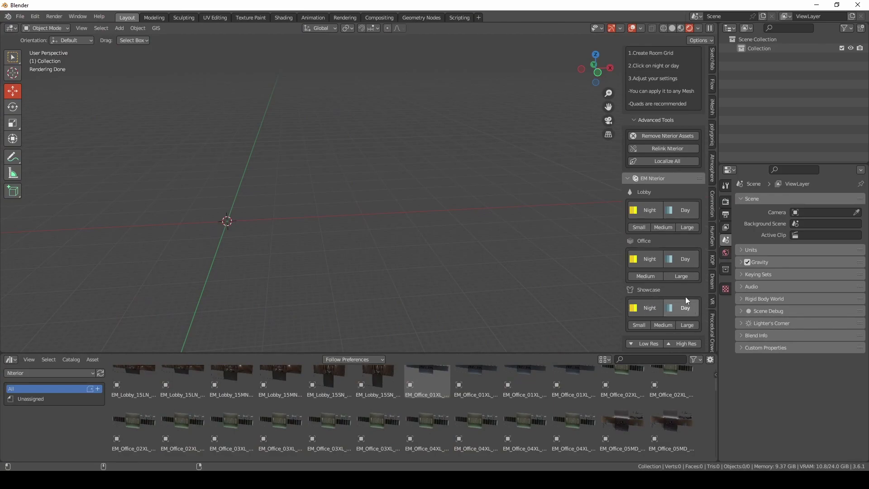
Create a new room grid and fill it with the EM Nterior Lobby Night interiors
scroll(645, 213, "up", 8)
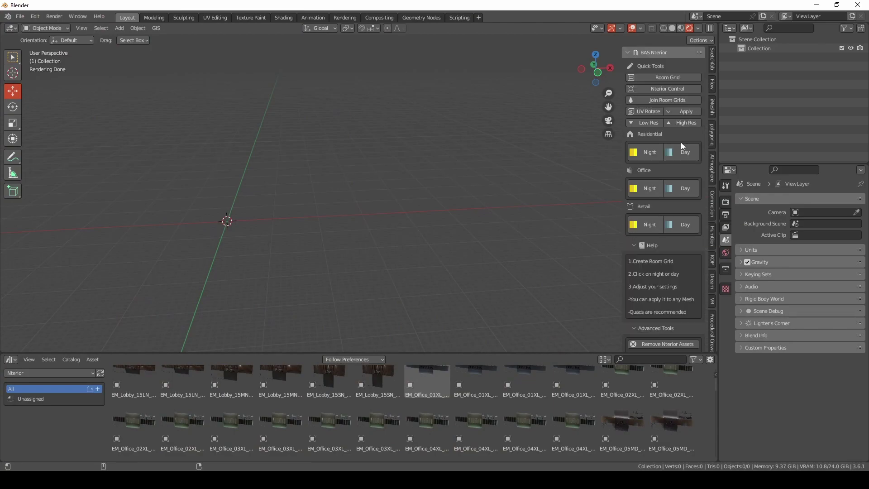
left_click(680, 77)
scroll(672, 284, "down", 6)
scroll(671, 284, "down", 10)
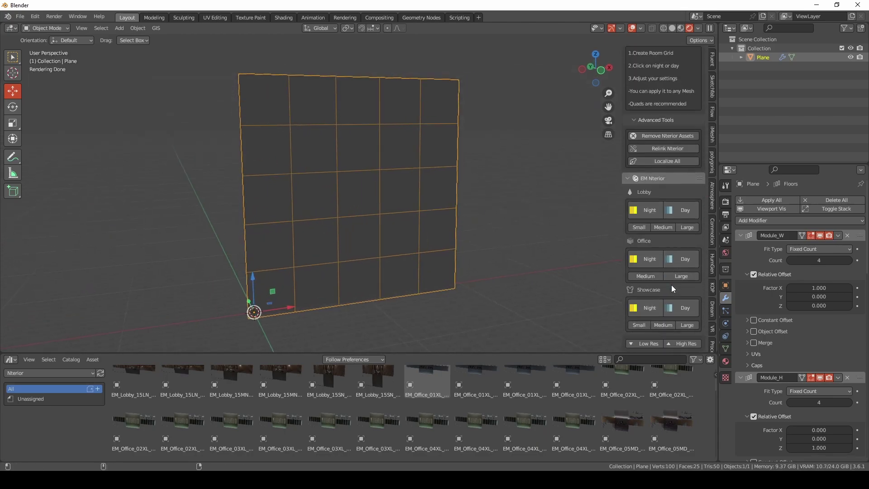
left_click(660, 211)
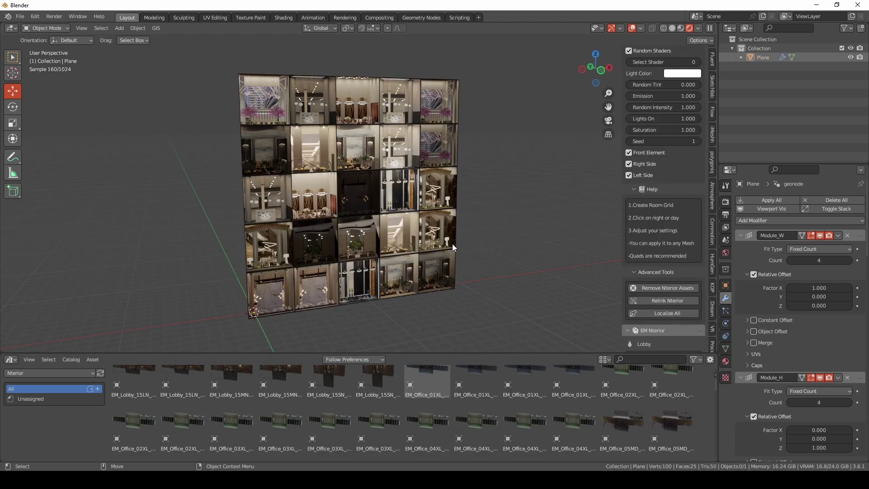
Resize the selected grid's rooms to the Medium Lobby size
left_click(418, 252)
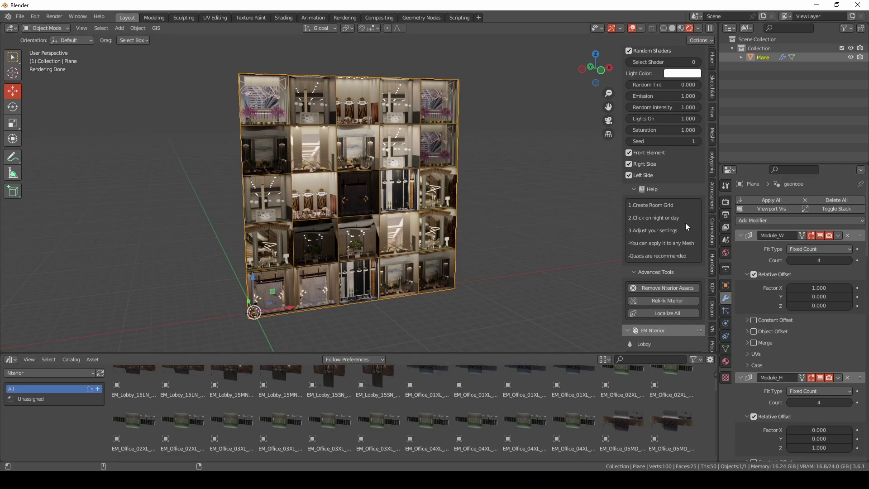
scroll(685, 226, "down", 4)
scroll(678, 245, "down", 3)
left_click(648, 252)
scroll(442, 224, "down", 2)
scroll(397, 188, "up", 4)
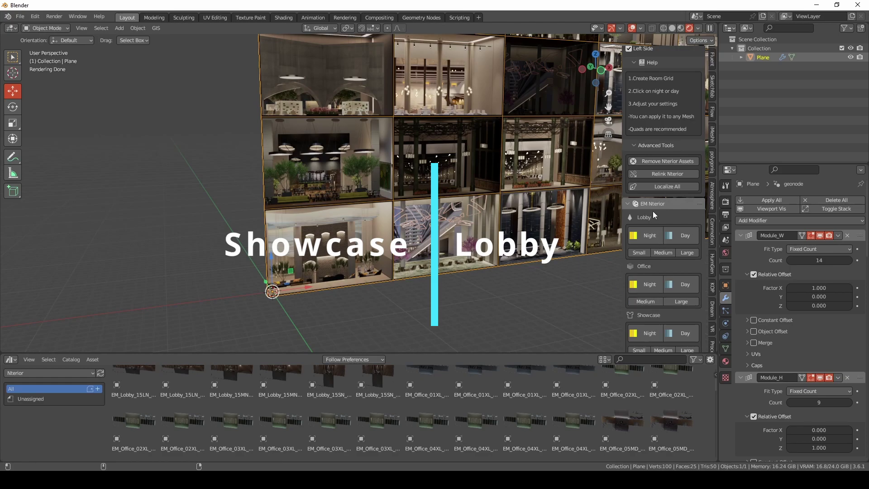
Switch the grid's rooms to the Large Lobby size, and back down to Small
scroll(662, 280, "up", 3)
scroll(670, 217, "down", 4)
left_click(682, 228)
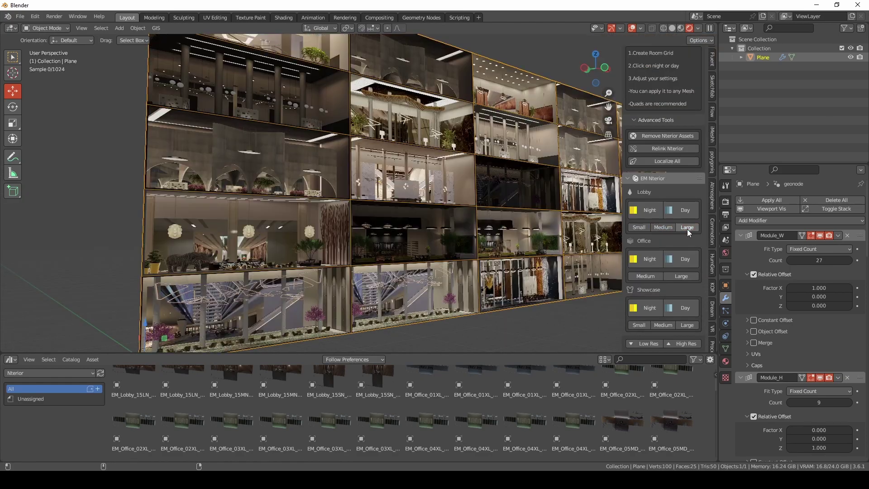
left_click(645, 229)
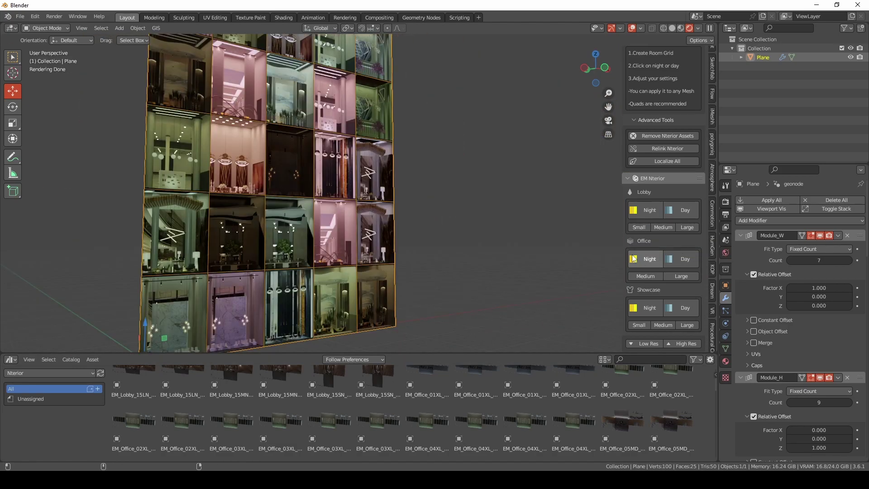
Fill the grid with Office Night interiors at the Large office size, and switch them to Office Day
left_click(647, 259)
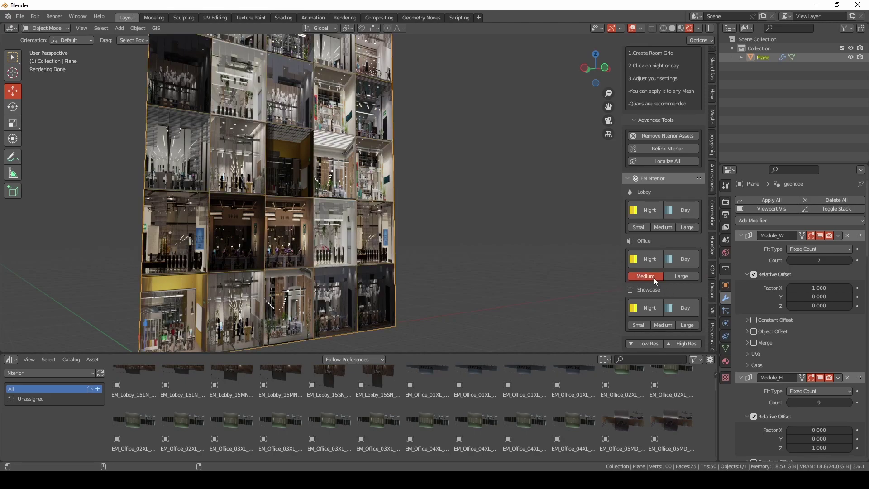
key("f")
left_click(686, 275)
left_click_drag(498, 220, 451, 220, "alt")
middle_click_drag(451, 219, 347, 227)
scroll(374, 216, "up", 5)
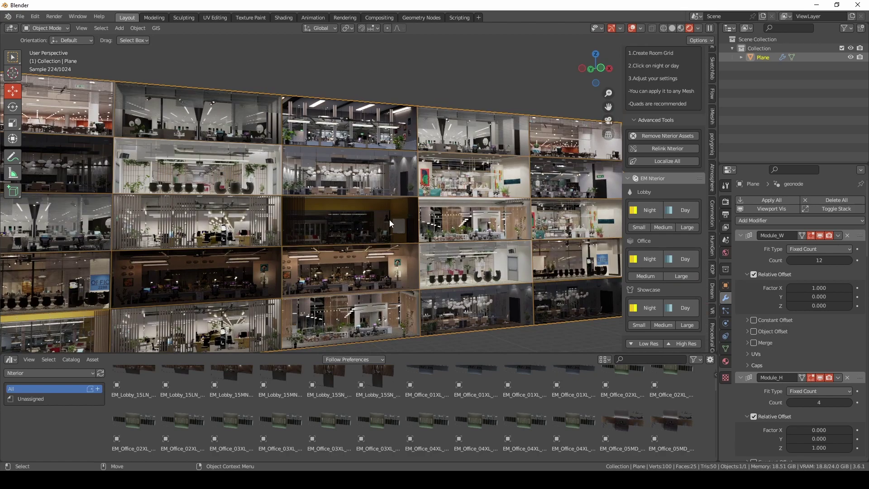
scroll(389, 219, "down", 3)
middle_click_drag(399, 244, 419, 245)
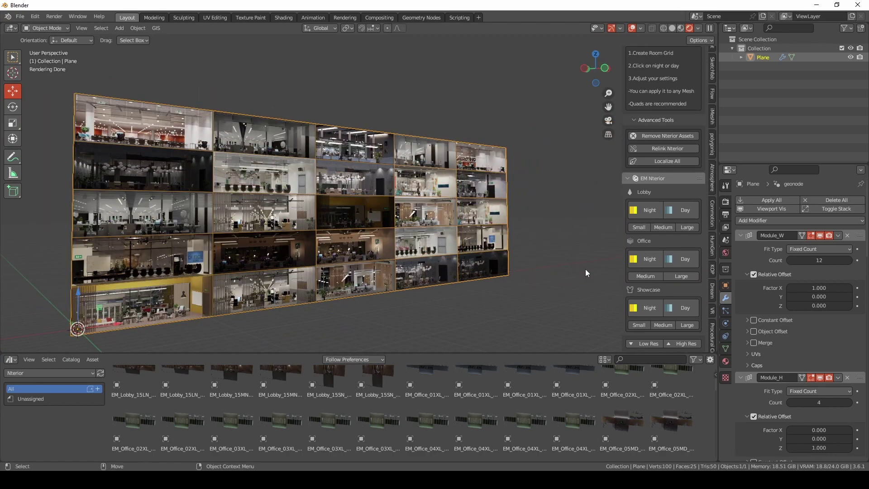
left_click(681, 259)
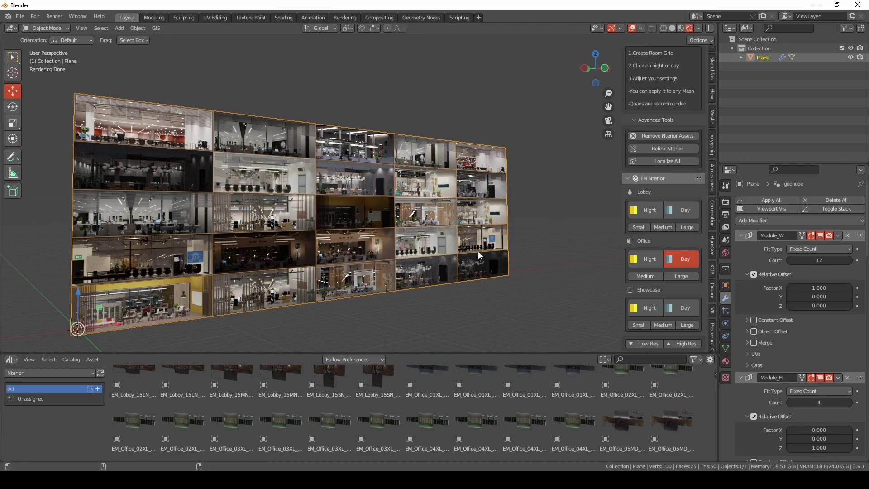
Apply the Showcase Night and Day interiors to the grid and cycle the showcase room size through Small, Medium and Large
left_click(654, 304)
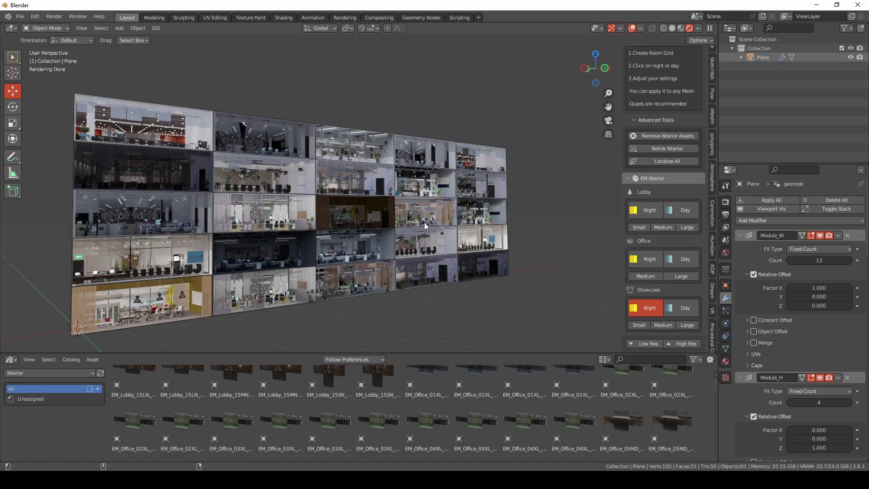
left_click(676, 310)
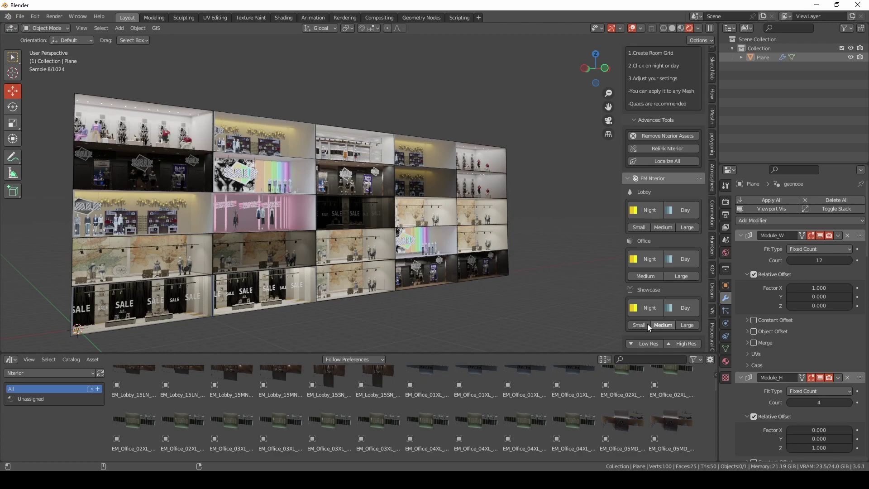
left_click(643, 325)
left_click(661, 325)
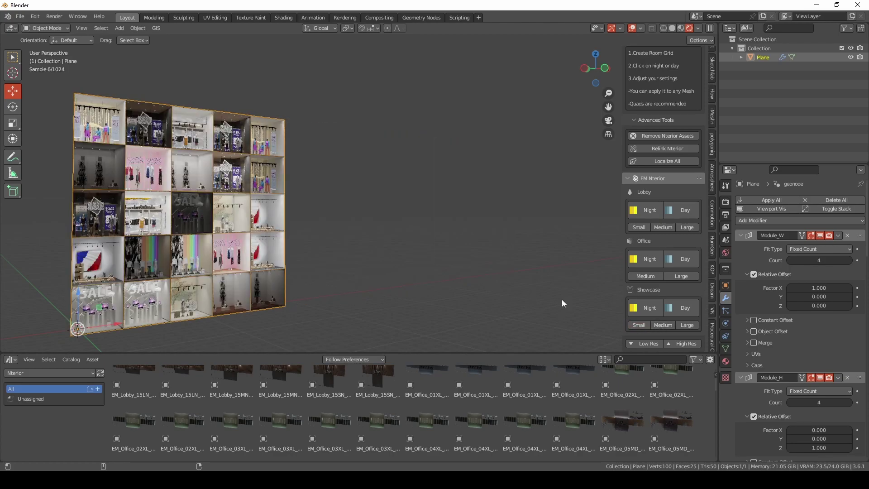
left_click(687, 324)
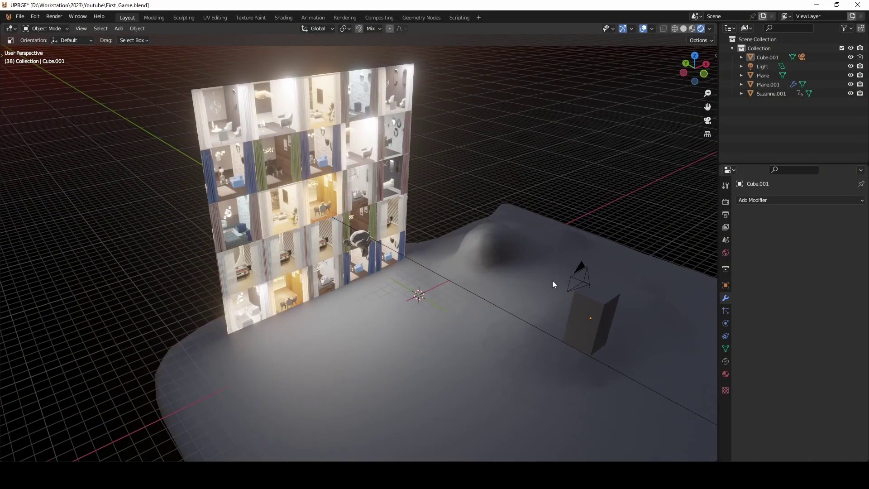
In UPBGE, select the cube and run the game, moving and jumping the monkey character in front of the interior grid
left_click(588, 317)
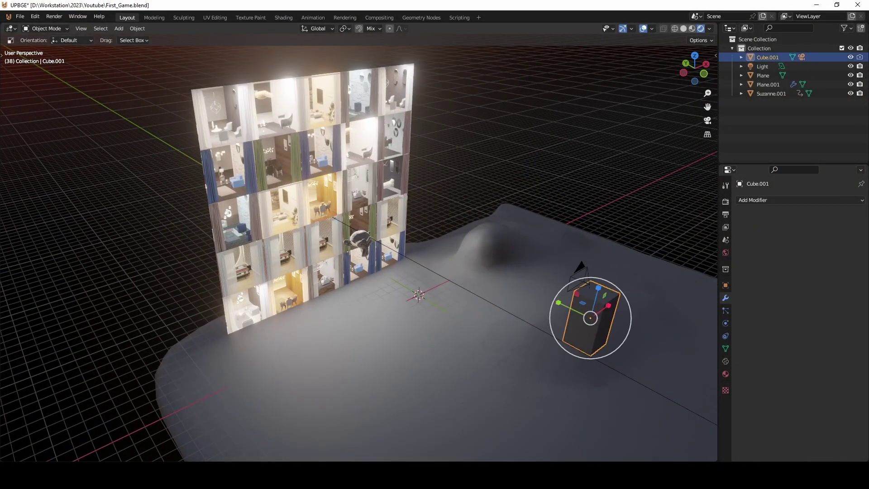
key("p")
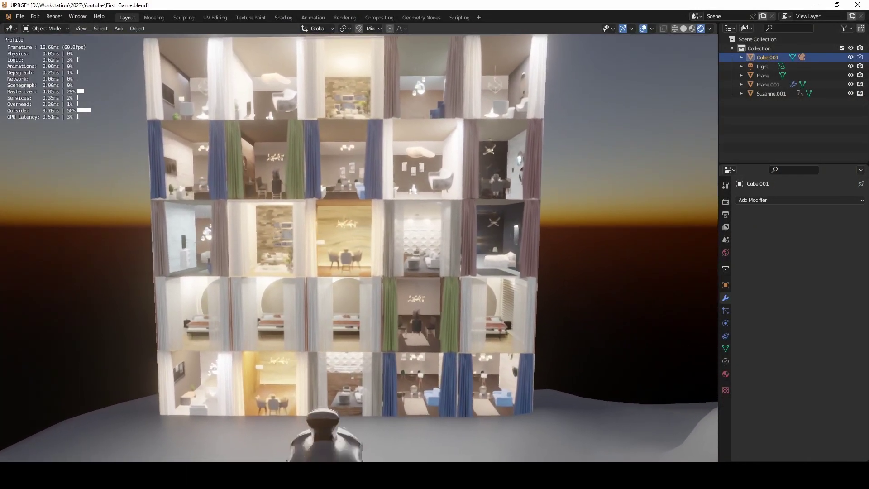
key("s")
key("a")
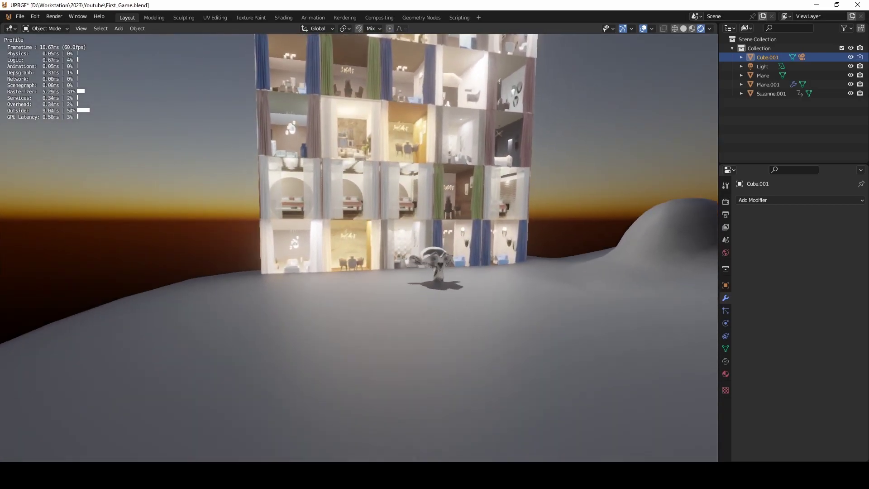
key("space")
key("w")
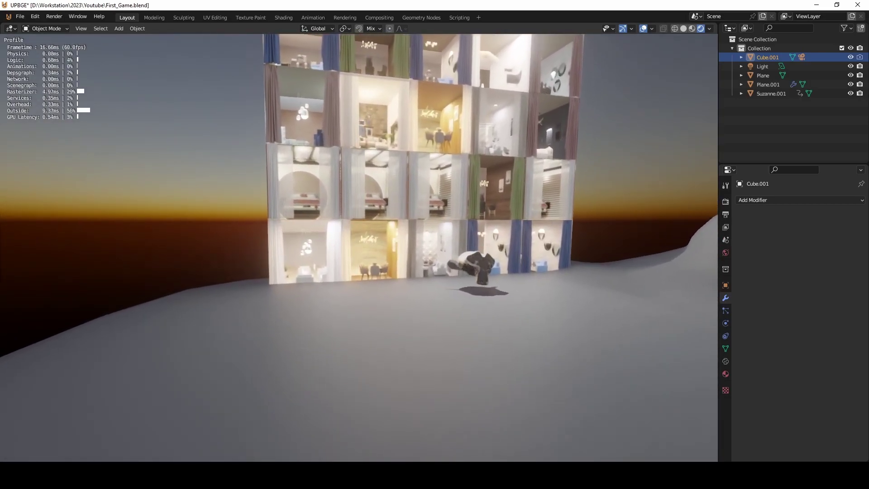
key("w")
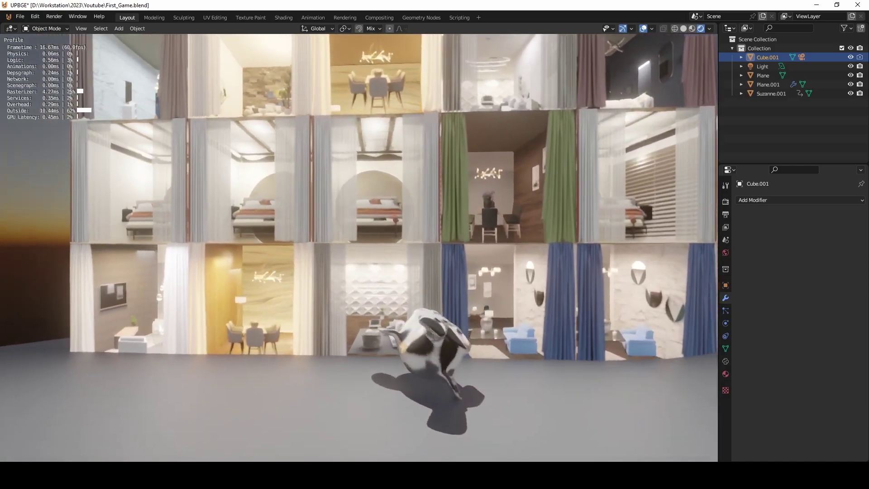